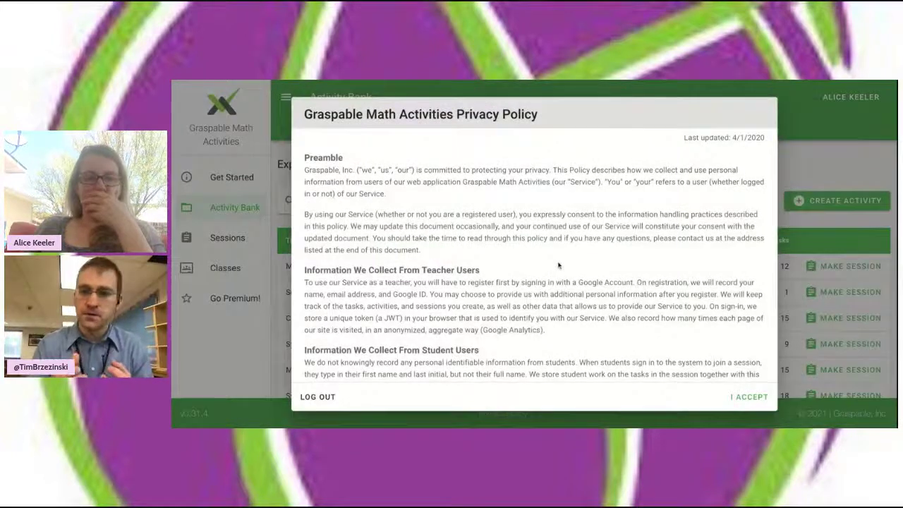
# Open the MCAS Practice: GR 10 Geometry activity from the Activity Bank's explore list and start its teacher preview.
pyautogui.scroll(-4, 558, 265)
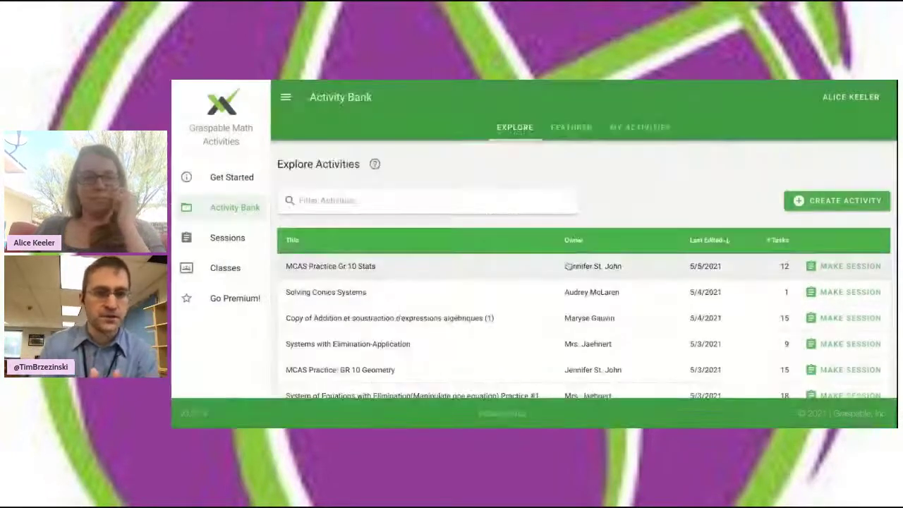
pyautogui.scroll(-1, 556, 262)
pyautogui.scroll(-1, 556, 262)
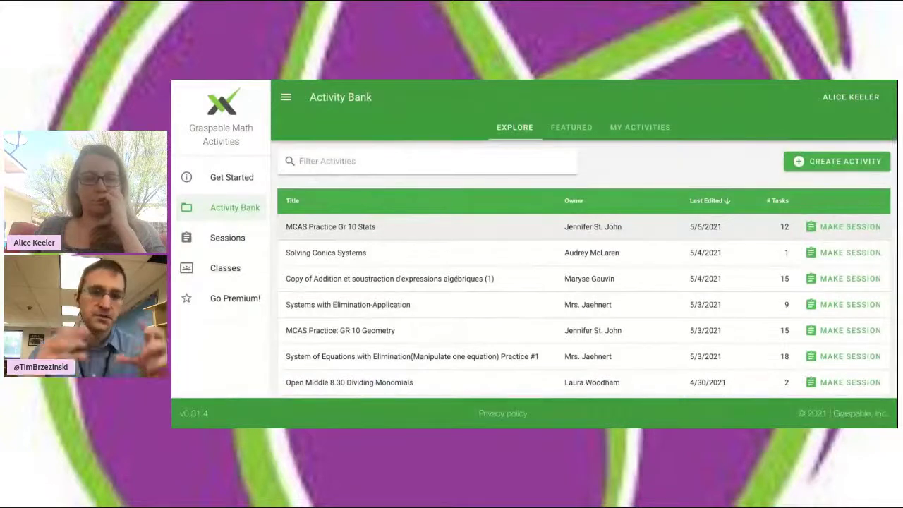
pyautogui.scroll(-1, 556, 262)
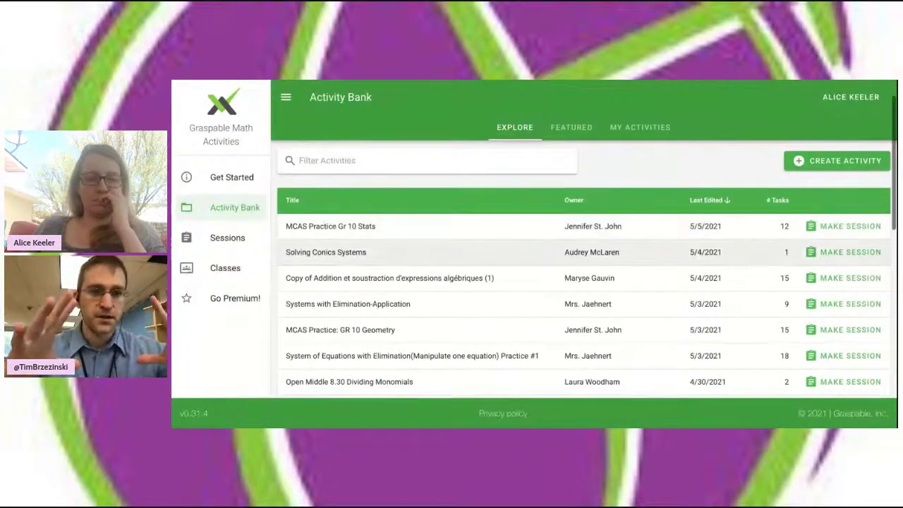
pyautogui.click(644, 331)
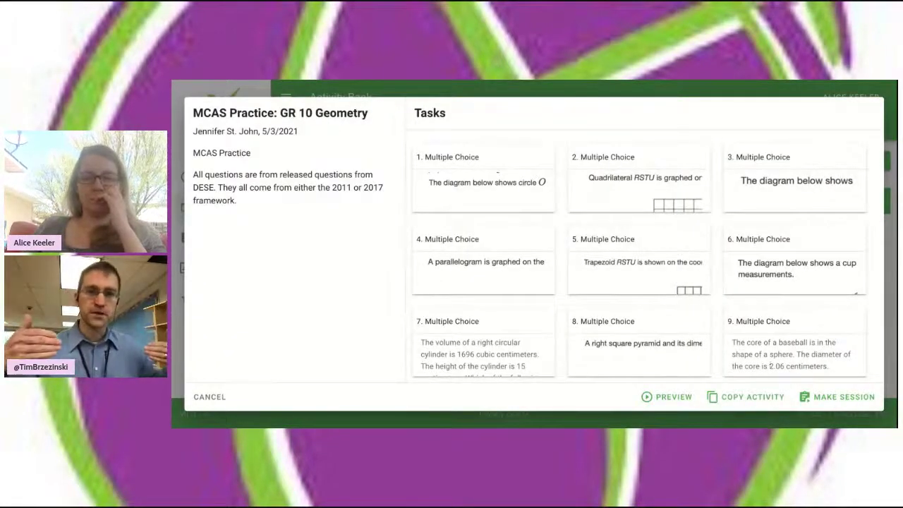
pyautogui.click(649, 397)
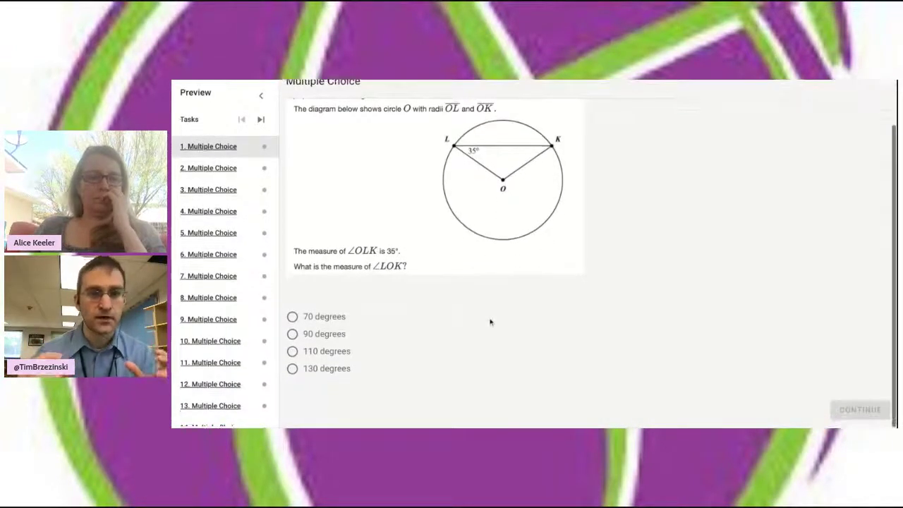
# Look through multiple-choice tasks 2 to 5 of the geometry activity and exit the preview.
pyautogui.click(201, 175)
pyautogui.click(202, 194)
pyautogui.click(203, 215)
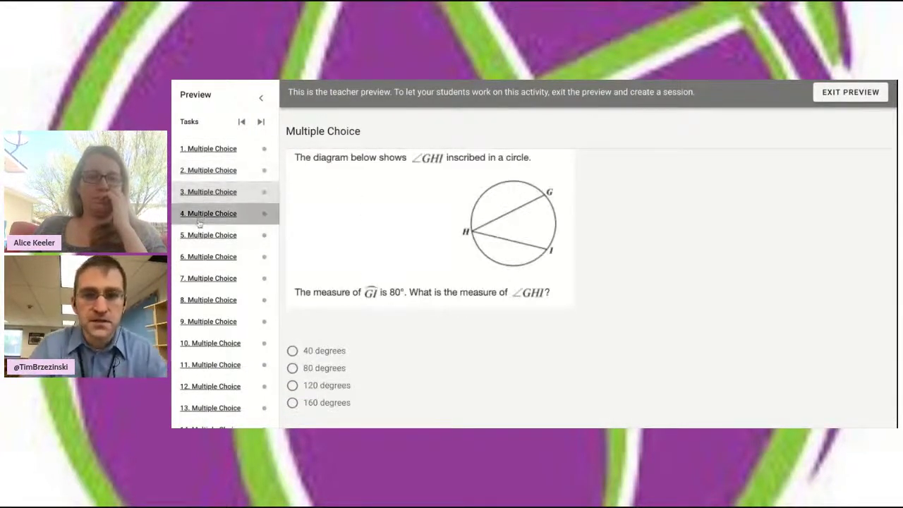
pyautogui.click(211, 235)
pyautogui.click(849, 92)
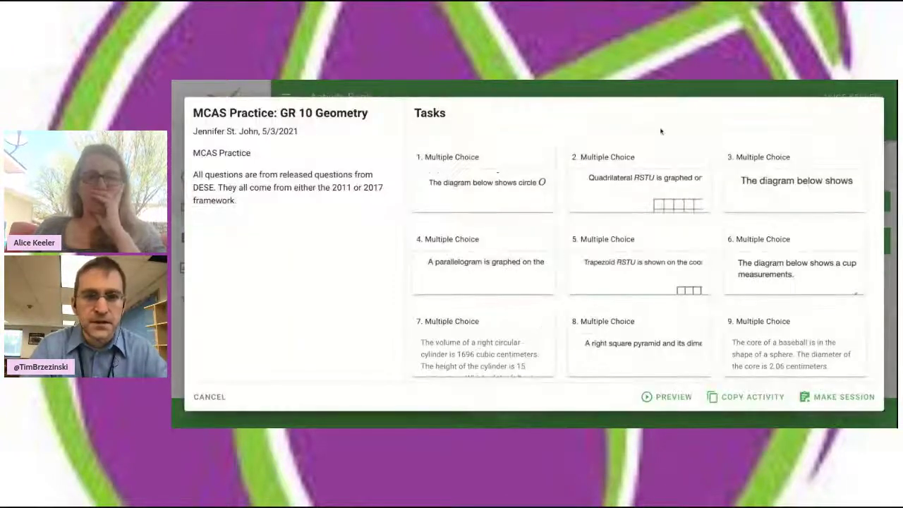
pyautogui.click(570, 93)
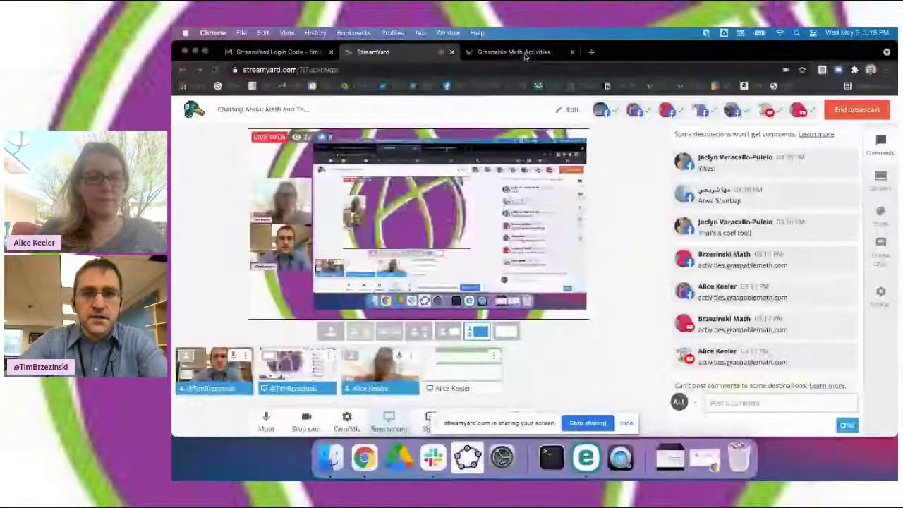
# Switch to the Graspable Math Activities site, enter it as a teacher, and sign in with Google to access the Activity Bank.
pyautogui.click(525, 57)
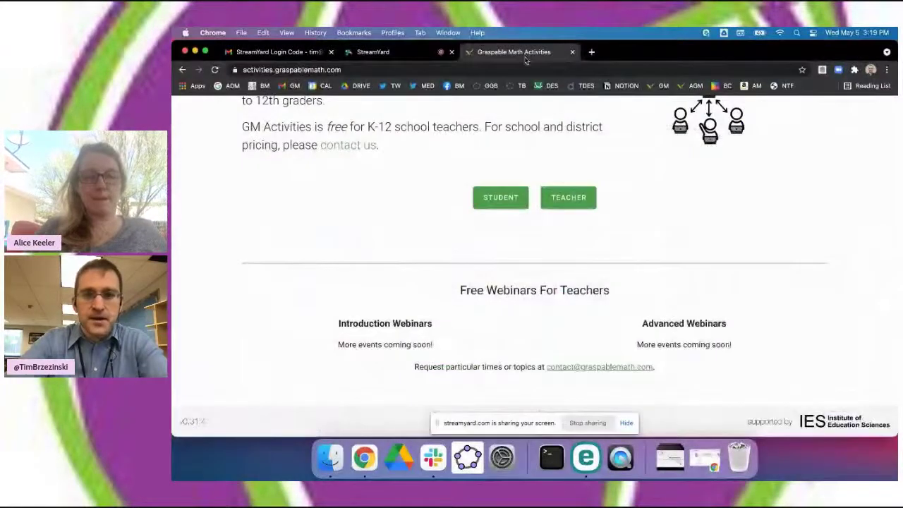
pyautogui.scroll(5, 717, 343)
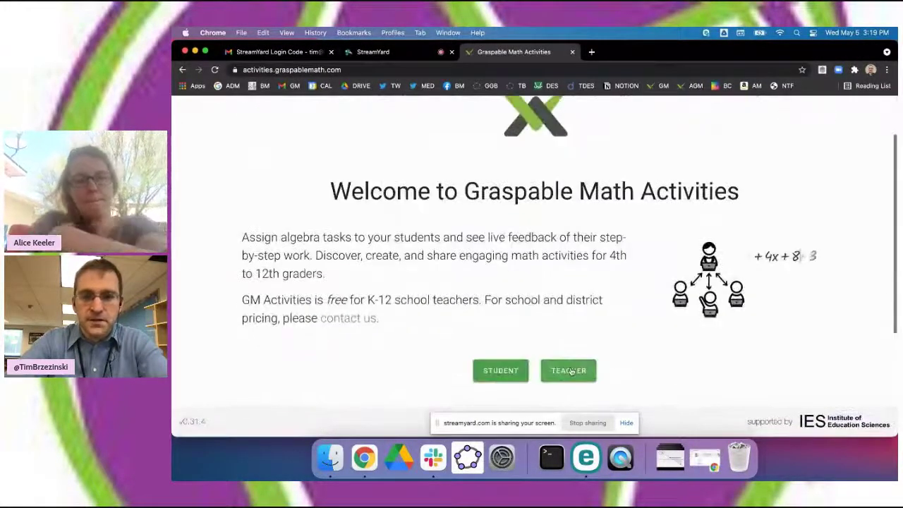
pyautogui.click(570, 370)
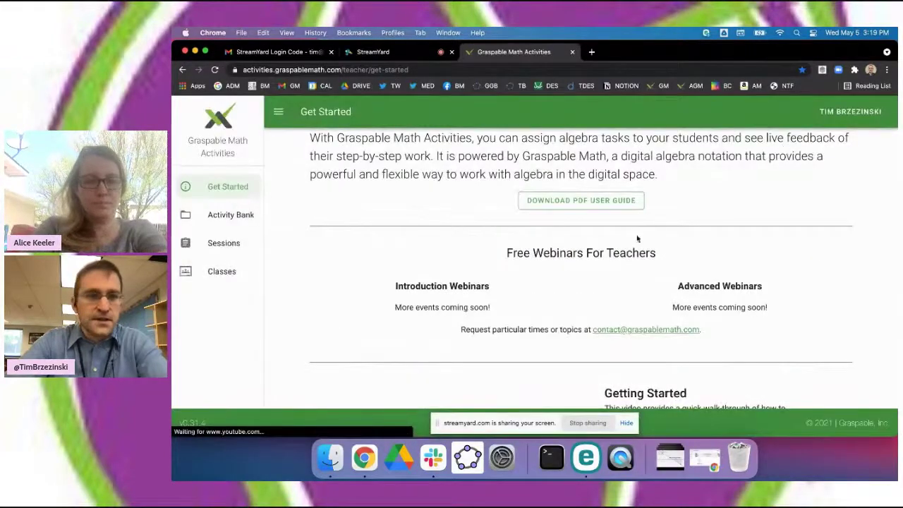
pyautogui.click(217, 222)
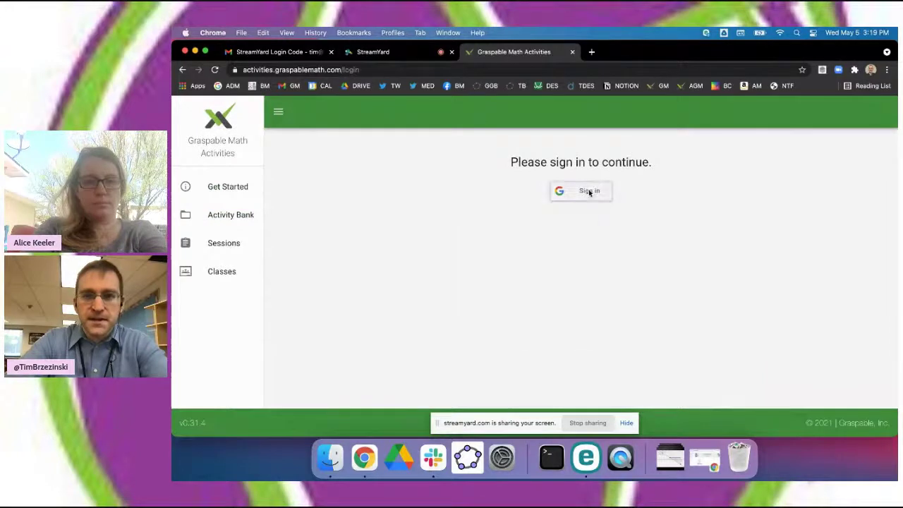
pyautogui.click(589, 189)
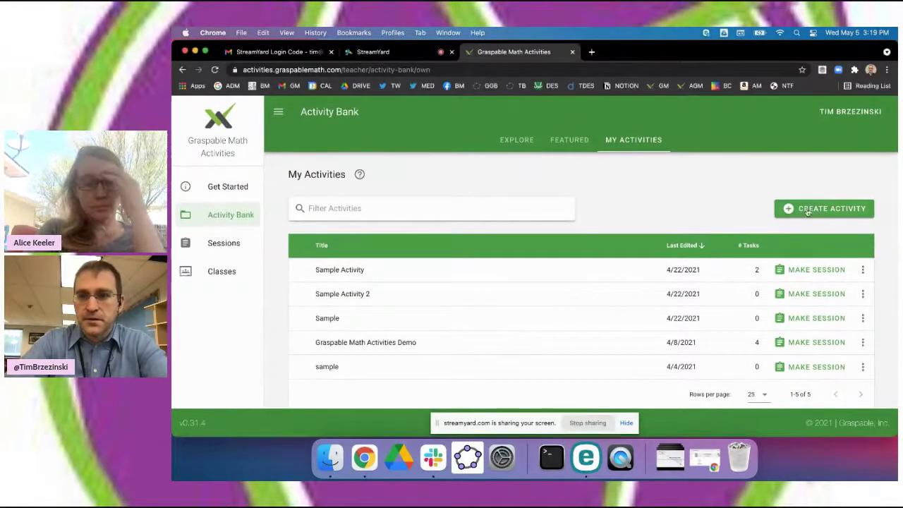
# Create a new activity titled Sample Activity 2 in My Activities.
pyautogui.scroll(5, 808, 213)
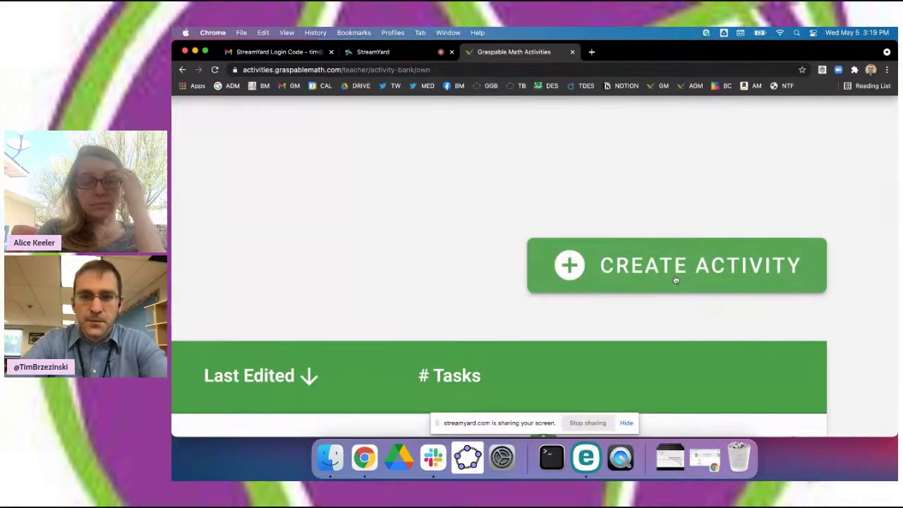
pyautogui.scroll(-5, 675, 280)
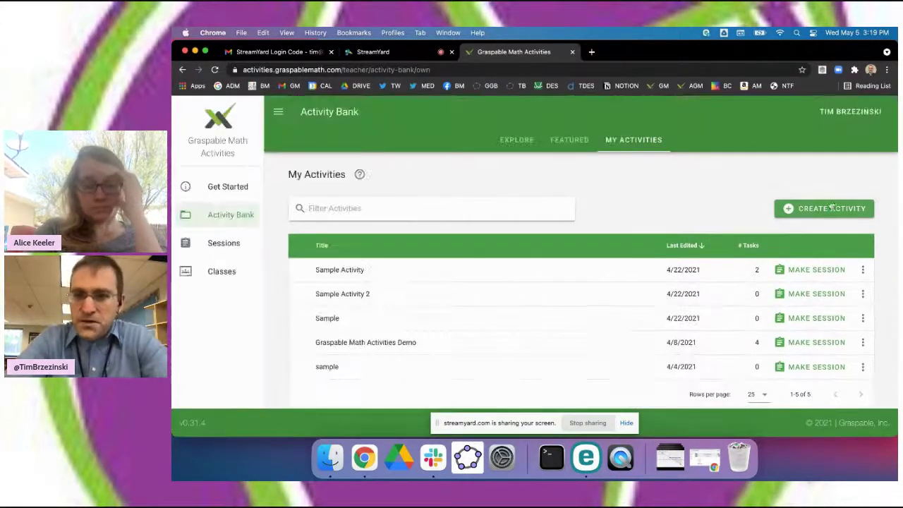
pyautogui.click(835, 210)
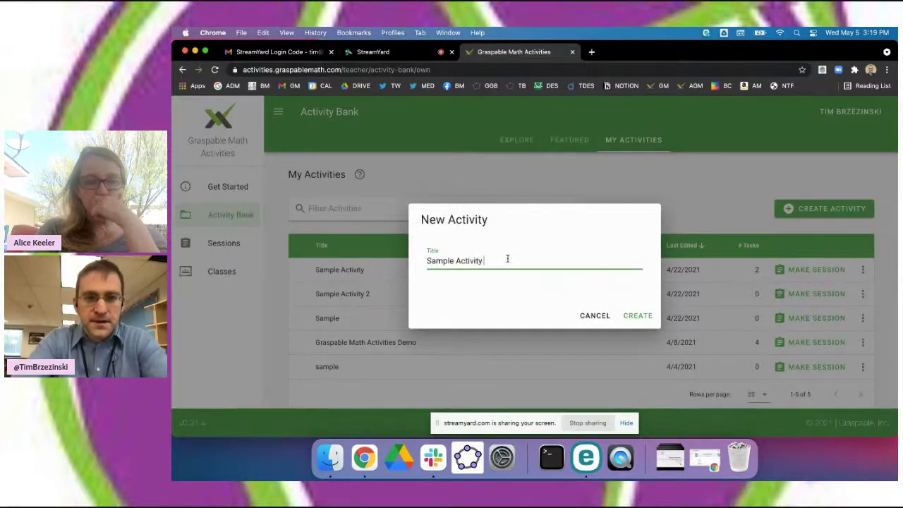
pyautogui.click(638, 318)
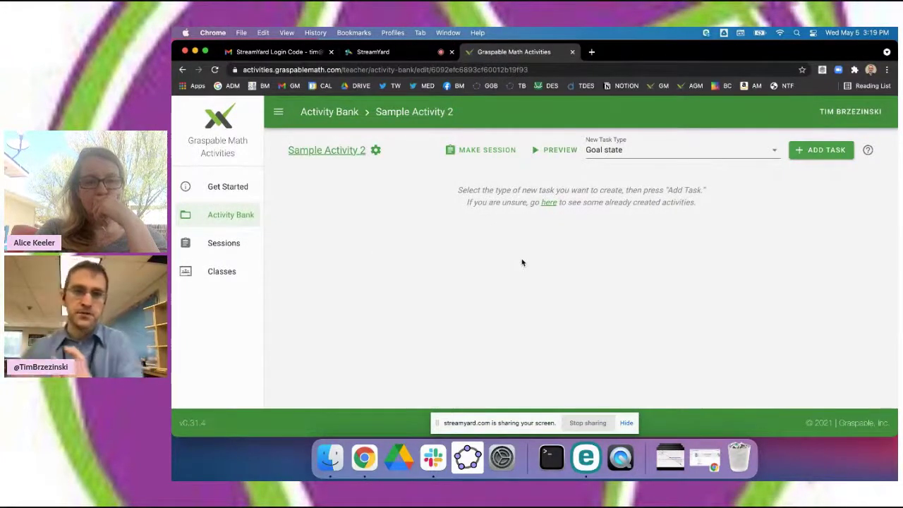
# Review the available task types and add a Canvas task to Sample Activity 2.
pyautogui.scroll(5, 481, 152)
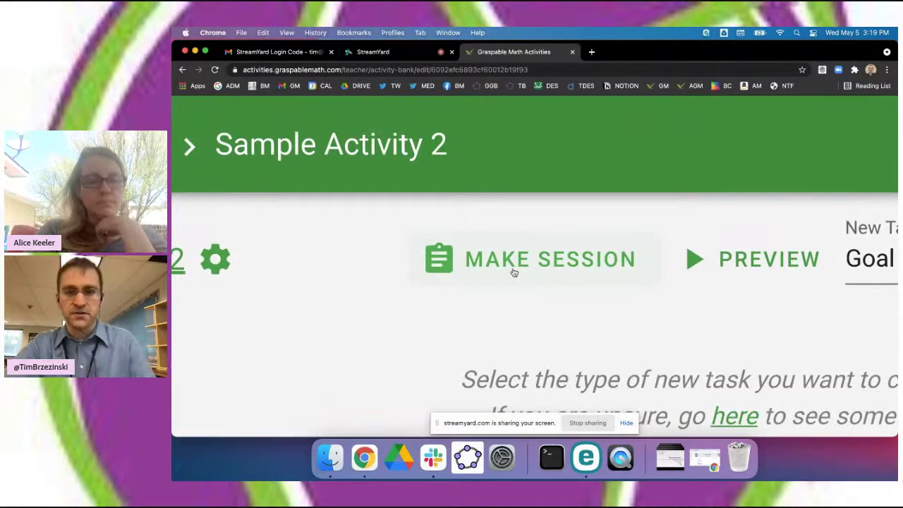
pyautogui.scroll(-5, 513, 272)
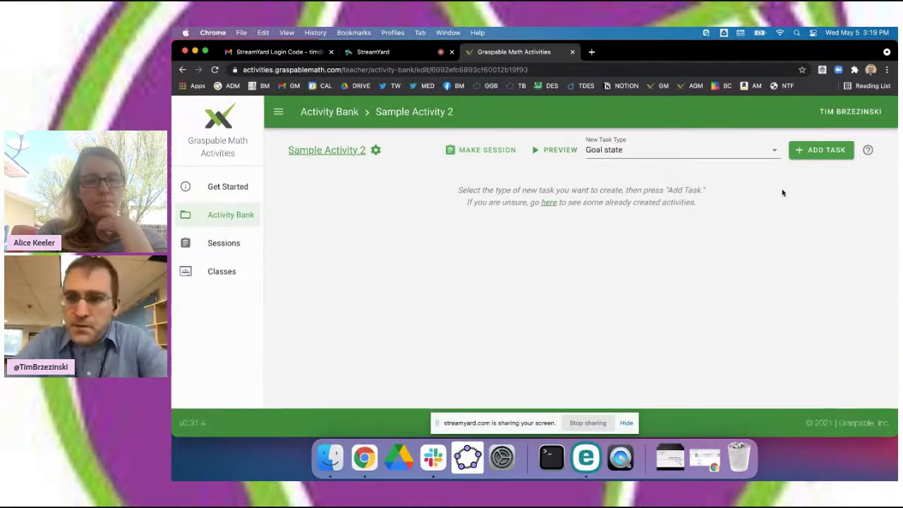
pyautogui.scroll(5, 821, 150)
pyautogui.scroll(-5, 632, 285)
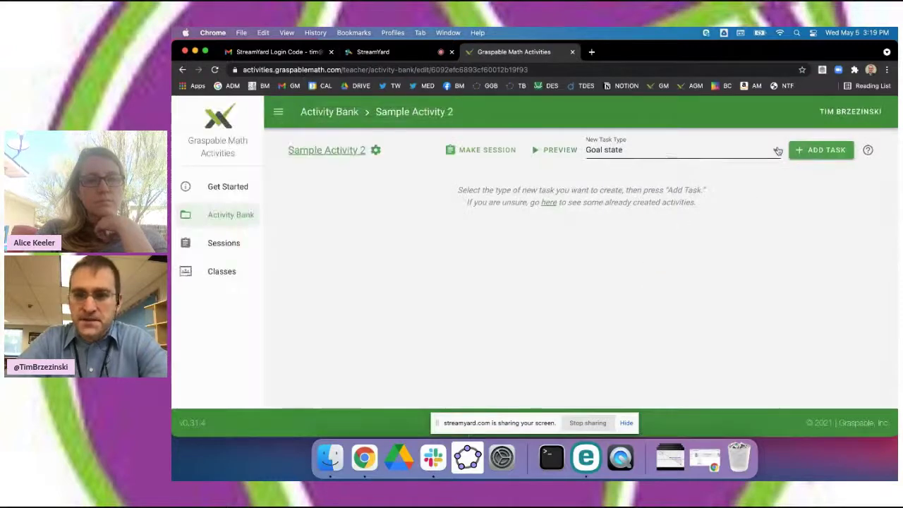
pyautogui.click(777, 151)
pyautogui.scroll(5, 524, 286)
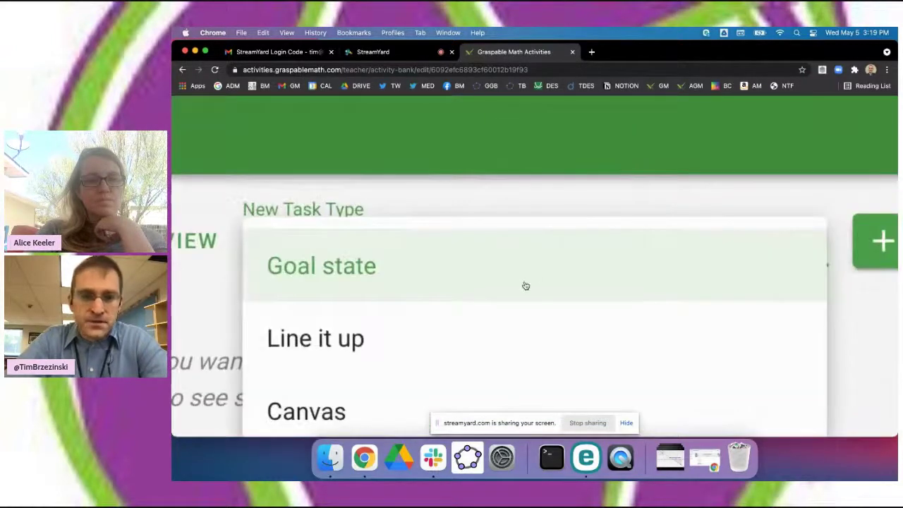
pyautogui.scroll(-6, 524, 285)
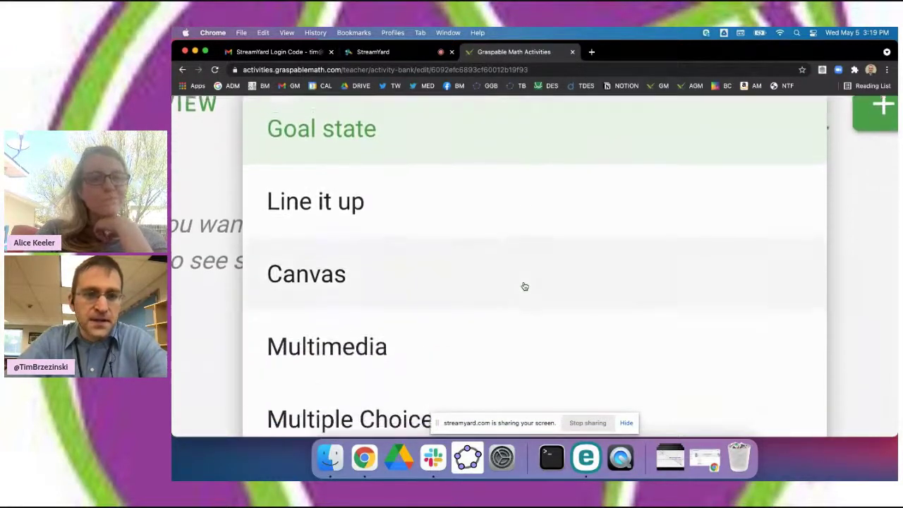
pyautogui.scroll(-1, 524, 286)
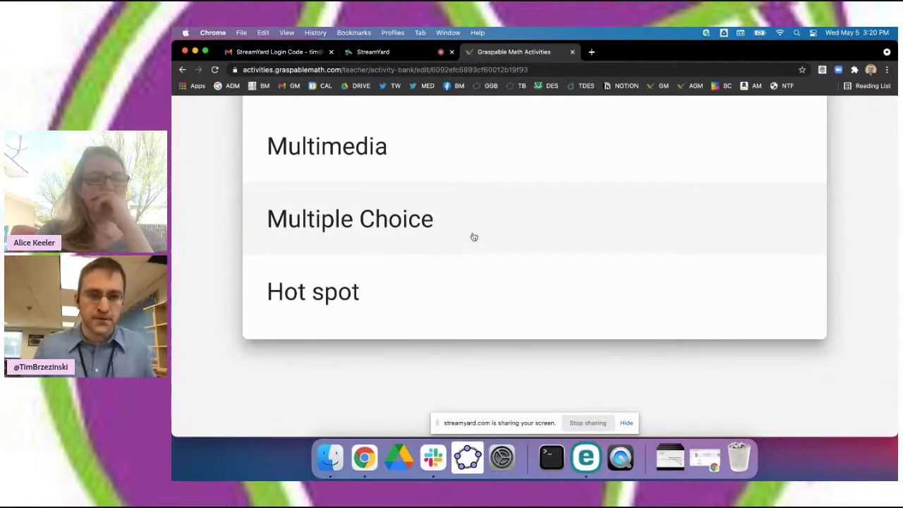
pyautogui.press('super+minus')
pyautogui.press('super+minus')
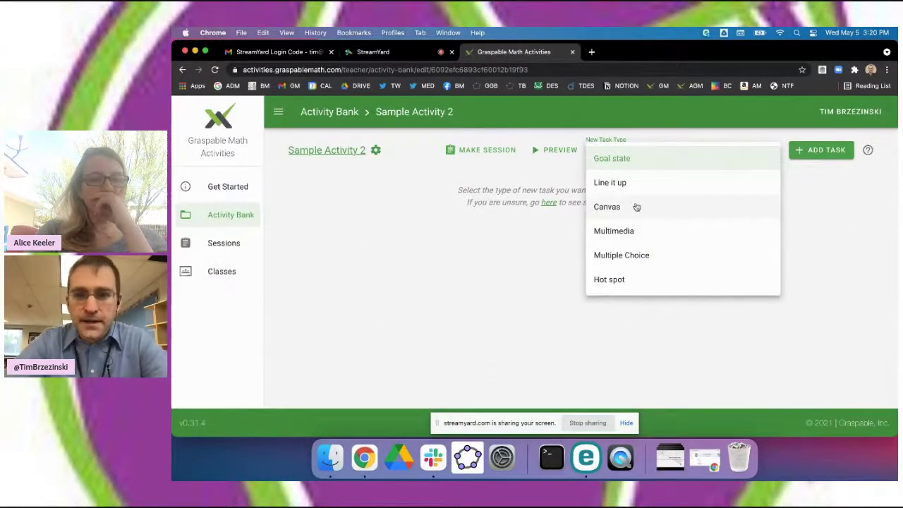
pyautogui.click(644, 204)
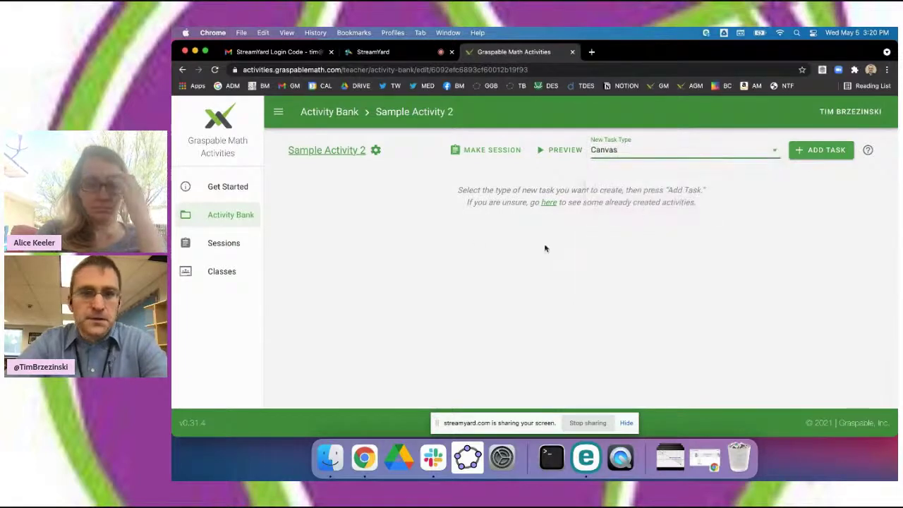
pyautogui.click(826, 156)
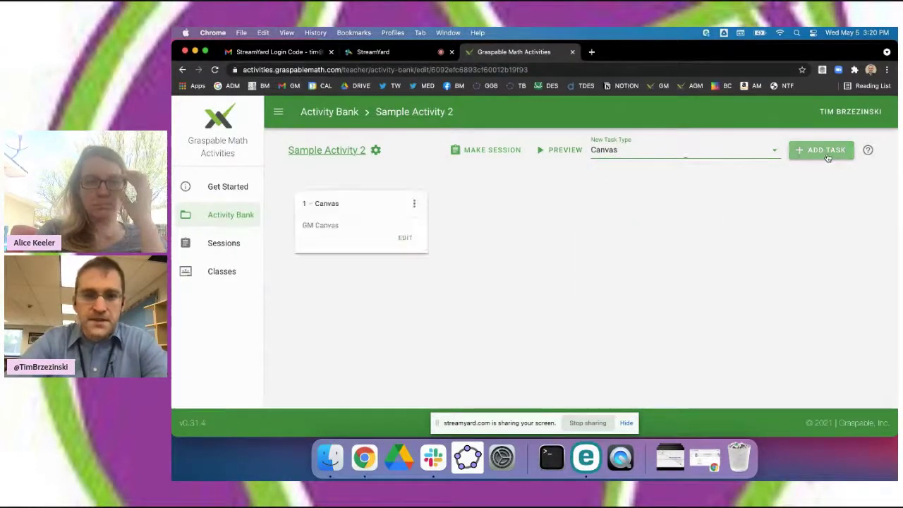
# Open the new Canvas task for editing and bring up its option to import a canvas from a link.
pyautogui.scroll(-2, 542, 302)
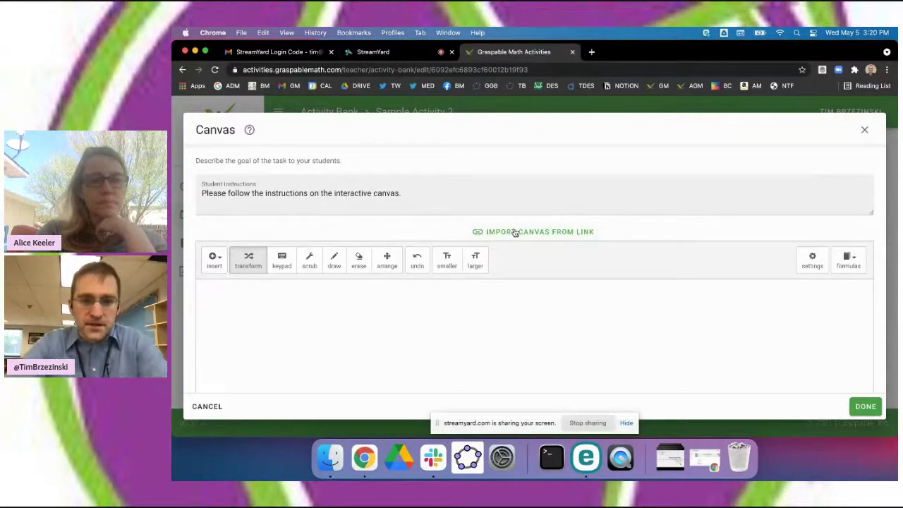
pyautogui.scroll(5, 515, 234)
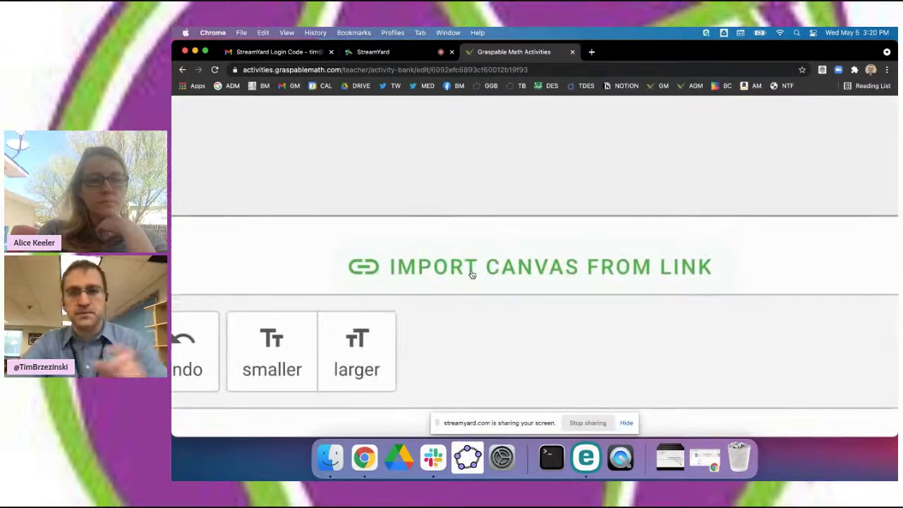
pyautogui.scroll(-5, 471, 274)
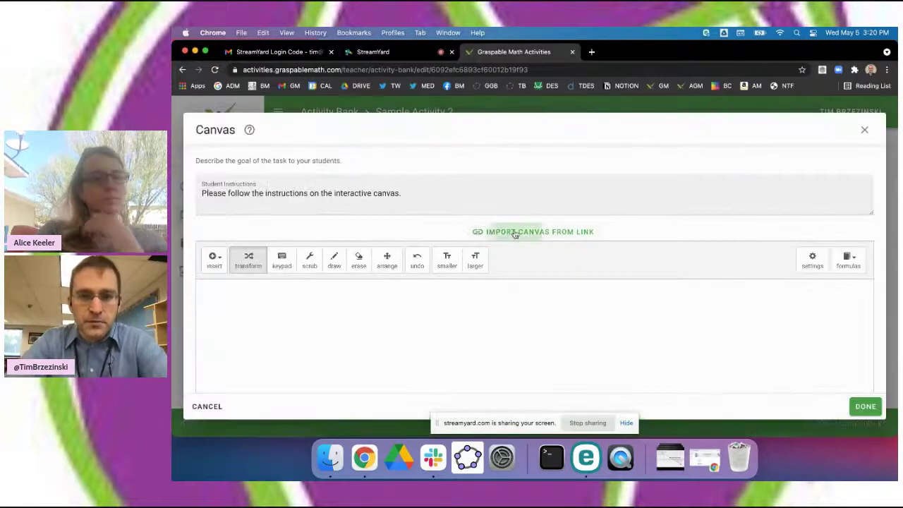
pyautogui.click(514, 233)
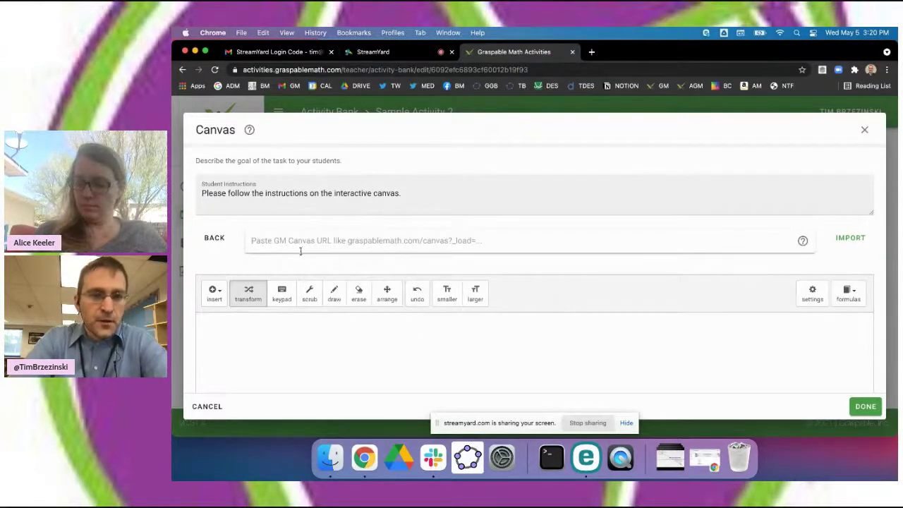
pyautogui.write('Us')
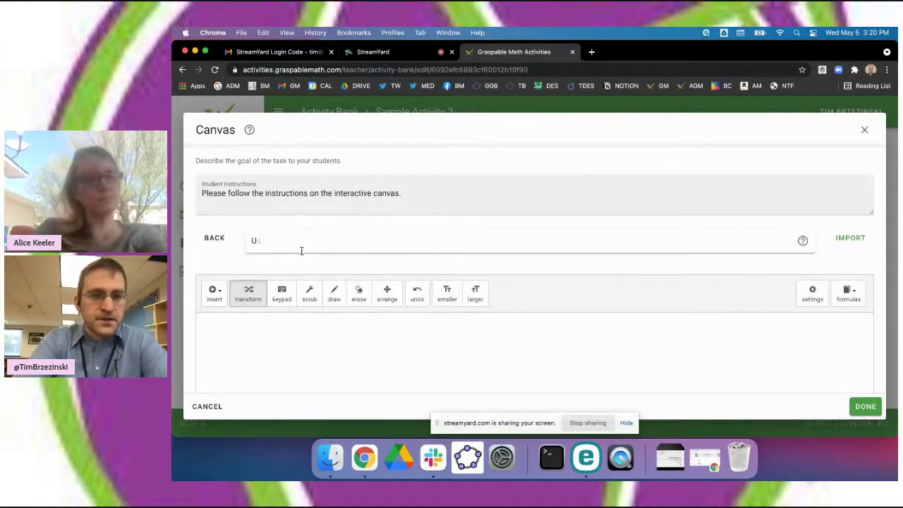
pyautogui.press('BackSpace')
pyautogui.press('BackSpace')
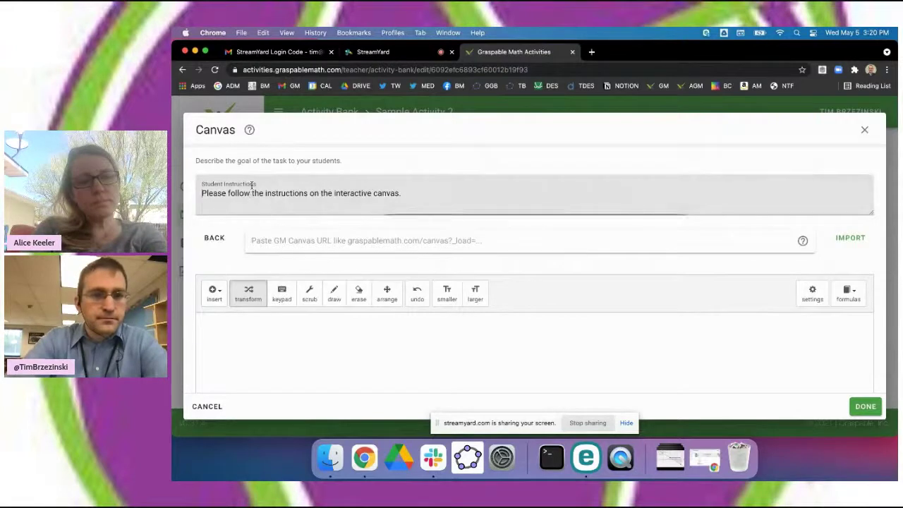
# Set the Canvas task's student instructions to "Use the DRAW tool to sketch a picture of how you're feeling today!" and save the task.
pyautogui.moveTo(423, 192); pyautogui.dragTo(203, 196)
pyautogui.write('Sketch a pictu')
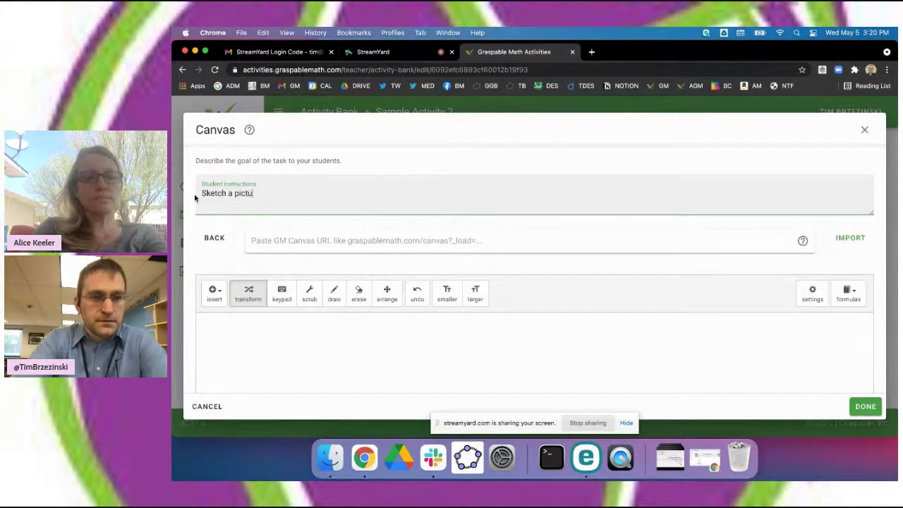
pyautogui.write('re of how your')
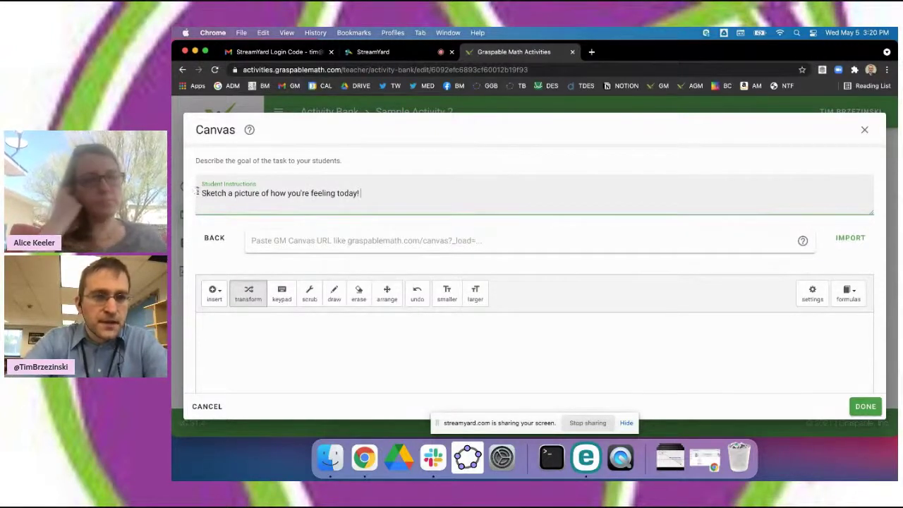
pyautogui.click(203, 193)
pyautogui.write('Use ')
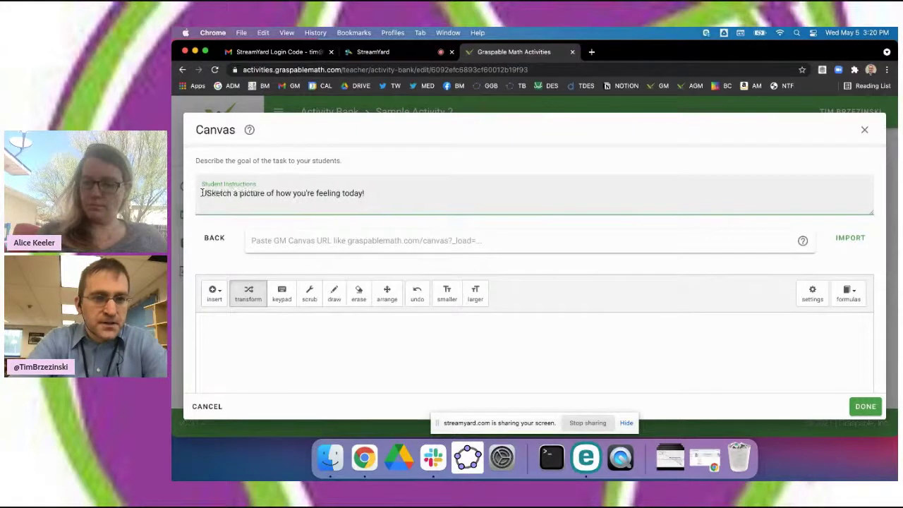
pyautogui.write('the DRAW ')
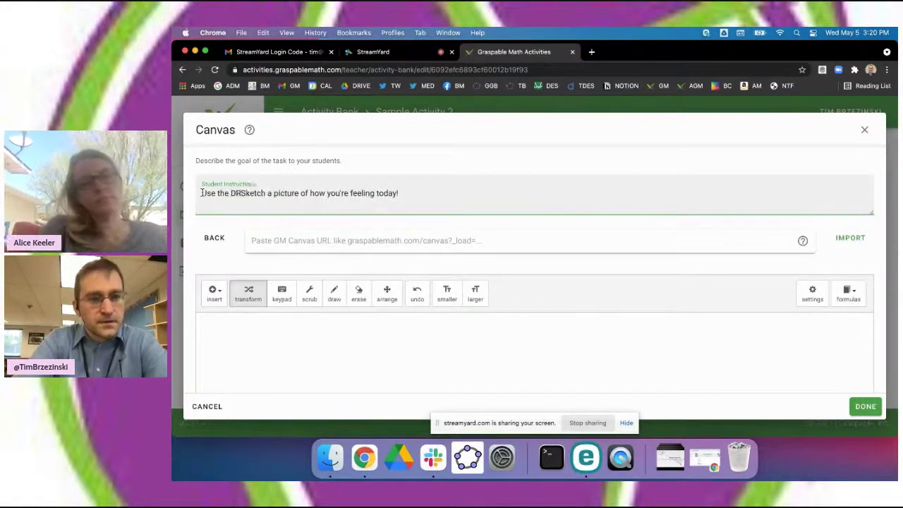
pyautogui.write('tool to')
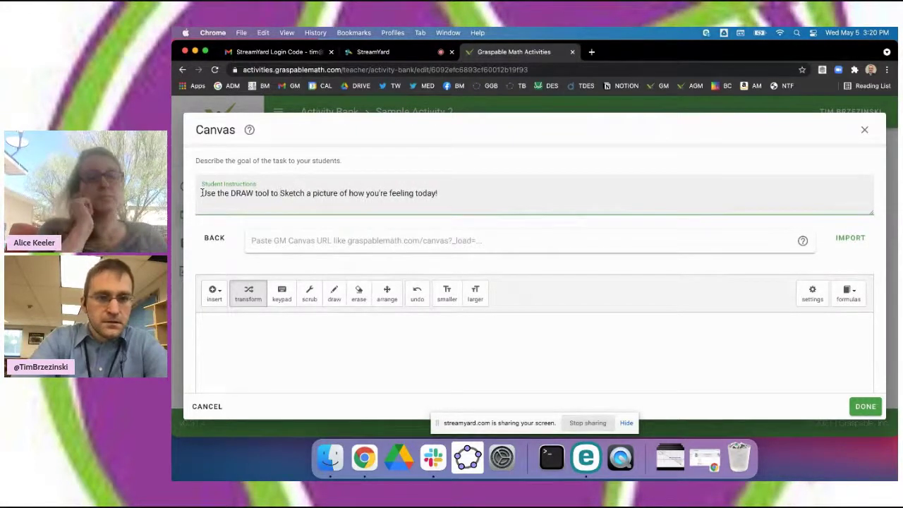
pyautogui.press('Delete')
pyautogui.write('s')
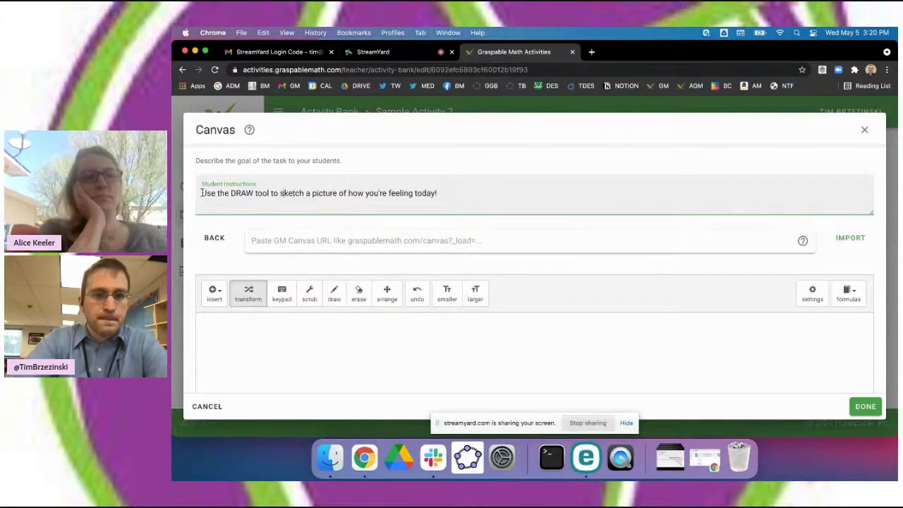
pyautogui.click(865, 407)
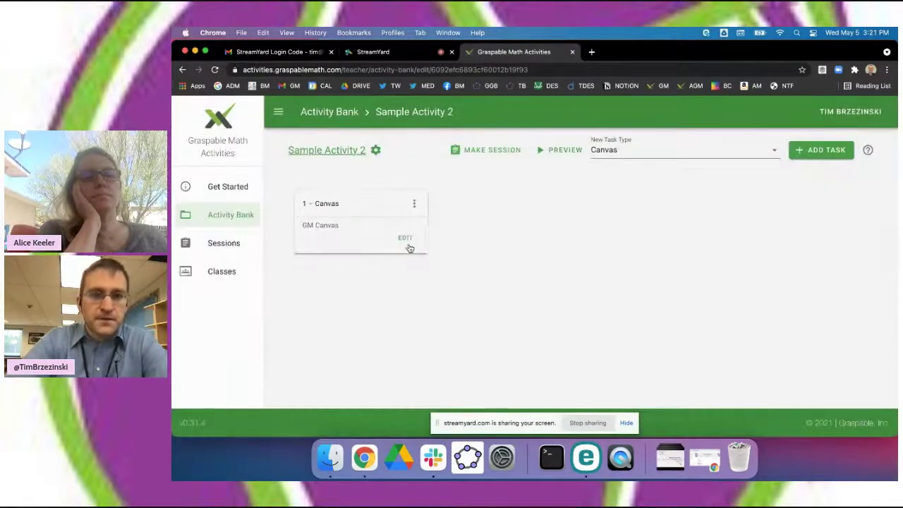
# Reopen the Canvas task, set Scrub Decimal Place to 0 in its document settings, and save the settings and task.
pyautogui.click(404, 238)
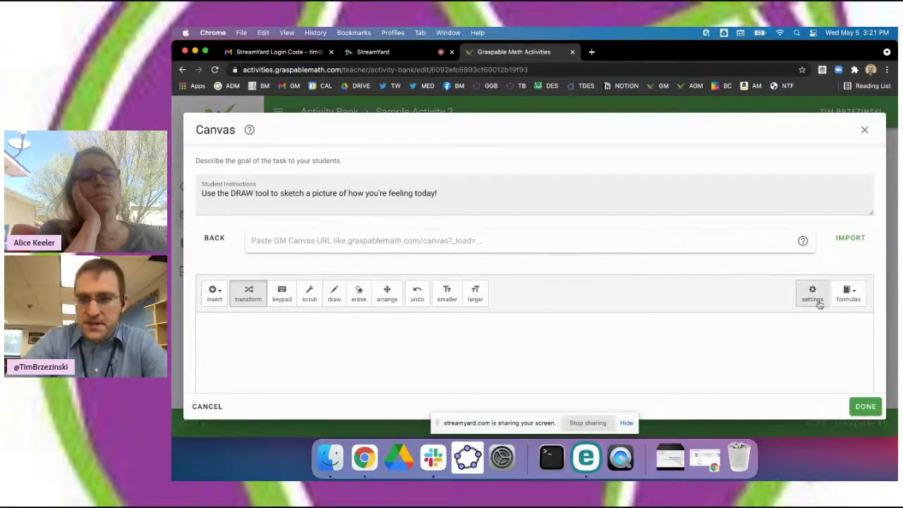
pyautogui.scroll(5, 816, 301)
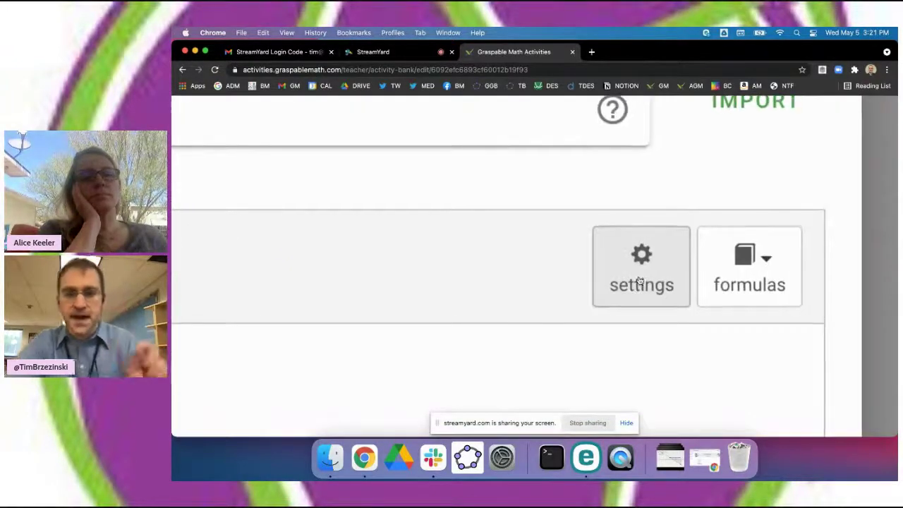
pyautogui.scroll(-5, 641, 275)
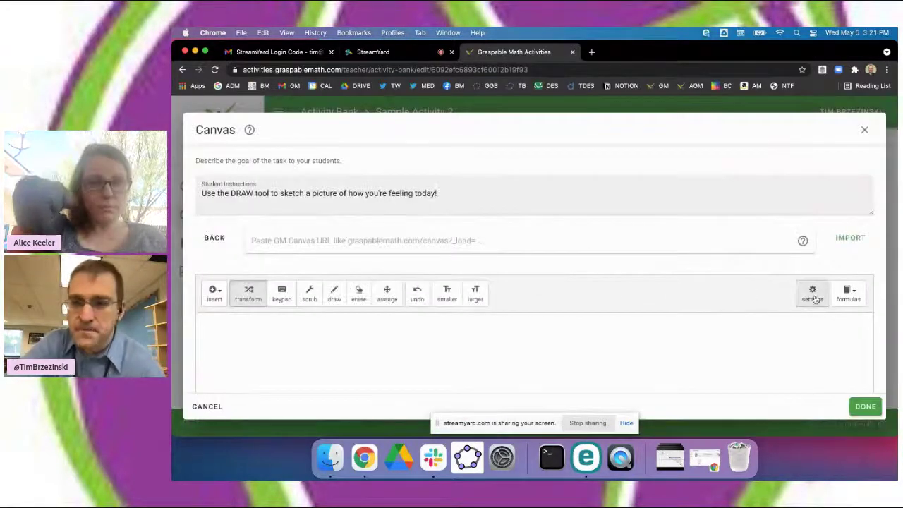
pyautogui.click(812, 294)
pyautogui.scroll(-8, 548, 291)
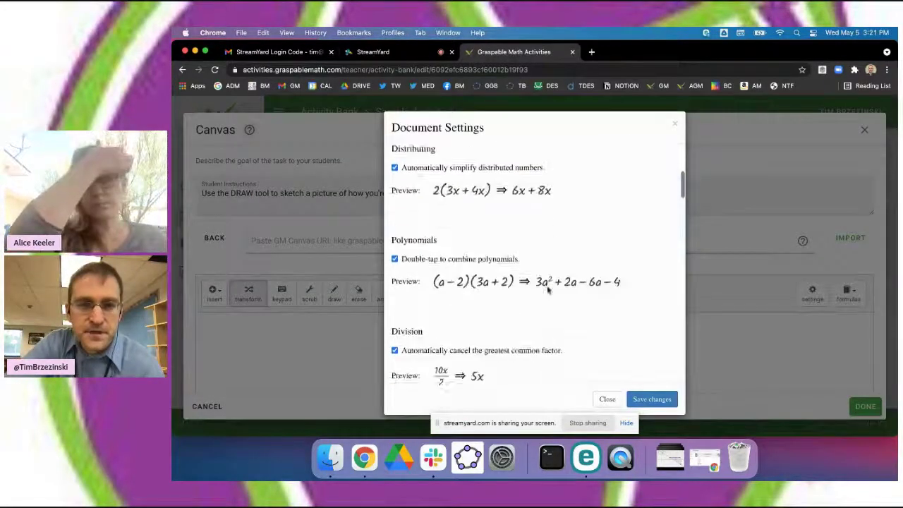
pyautogui.scroll(-10, 548, 290)
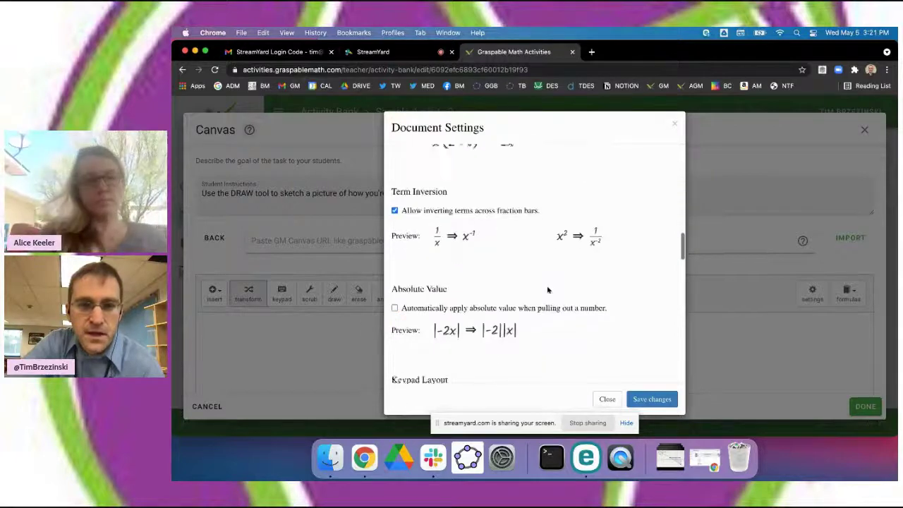
pyautogui.scroll(-10, 548, 290)
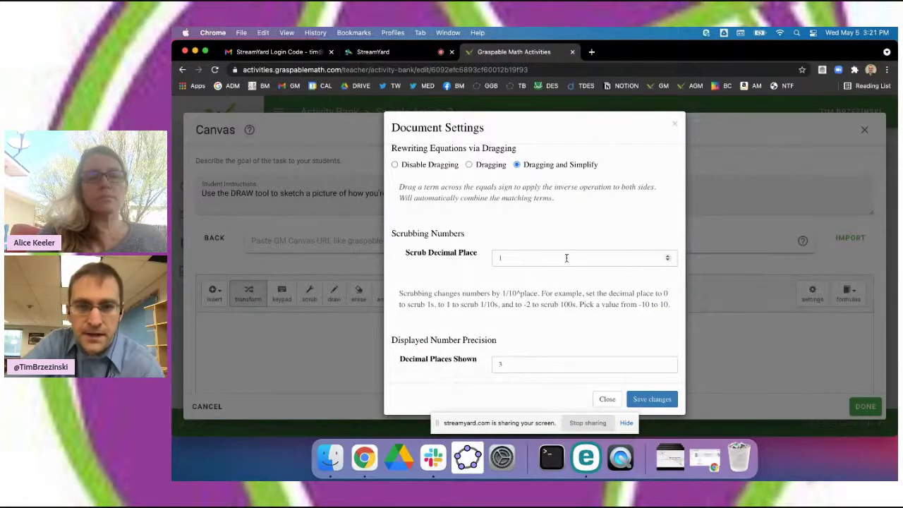
pyautogui.scroll(5, 566, 258)
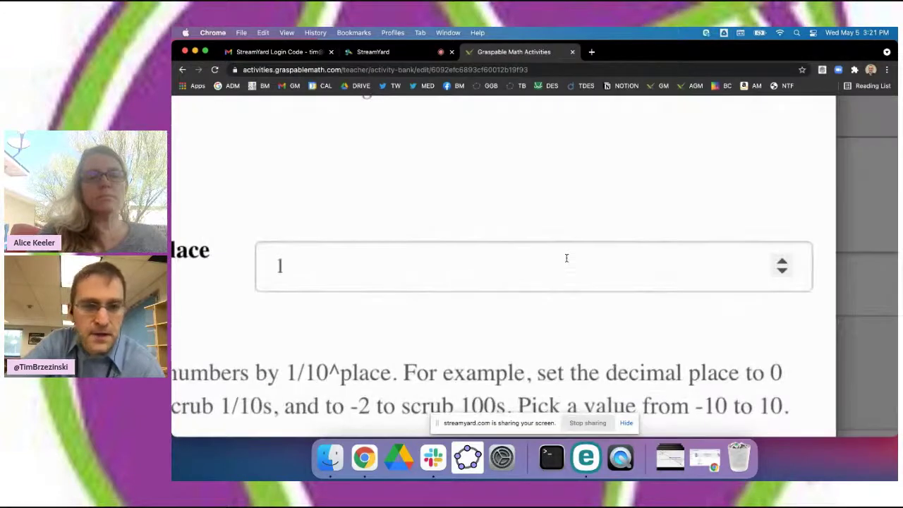
pyautogui.hscroll(-5, 565, 258)
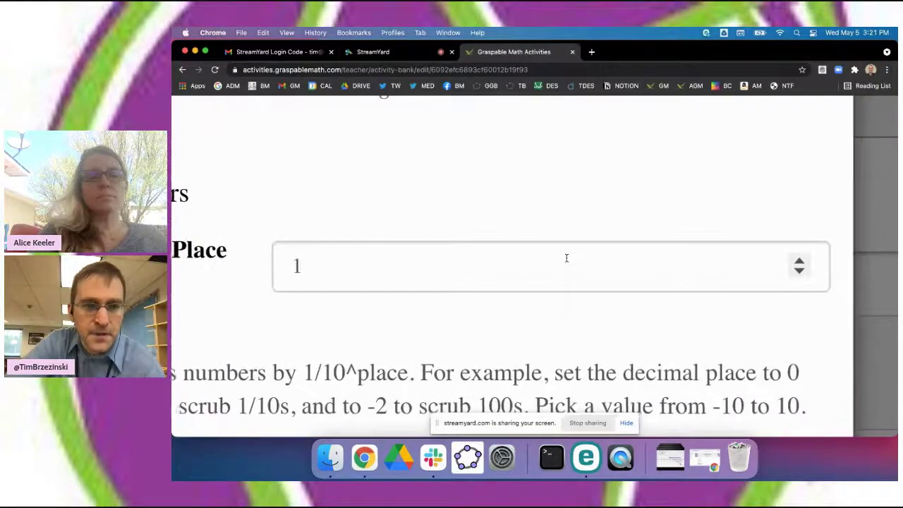
pyautogui.hscroll(3, 779, 242)
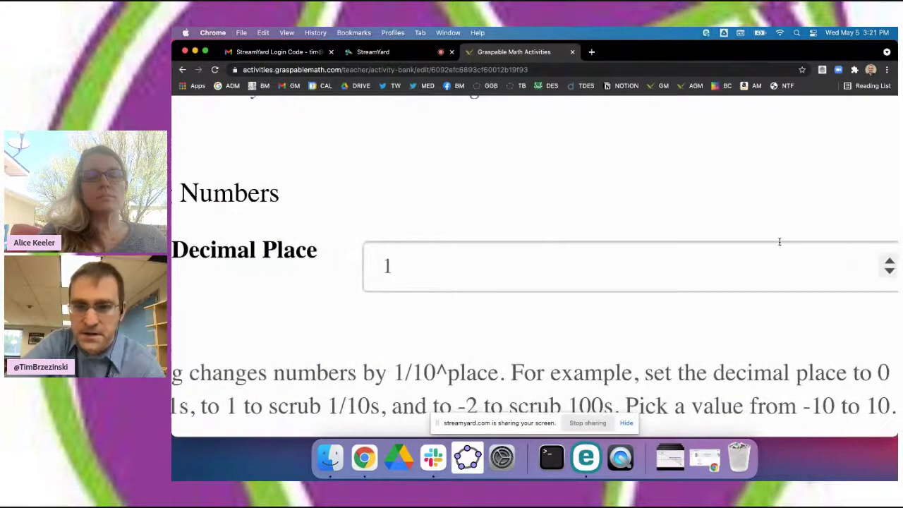
pyautogui.scroll(10, 847, 272)
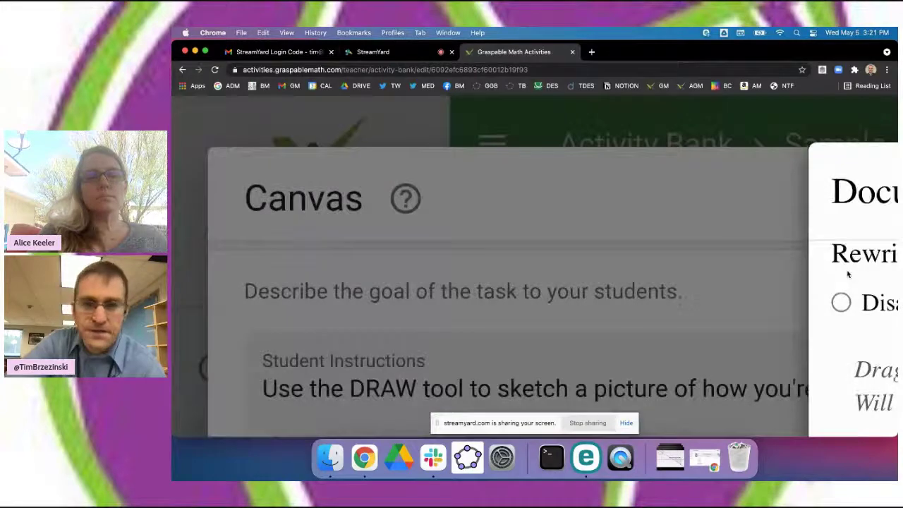
pyautogui.scroll(-5, 832, 295)
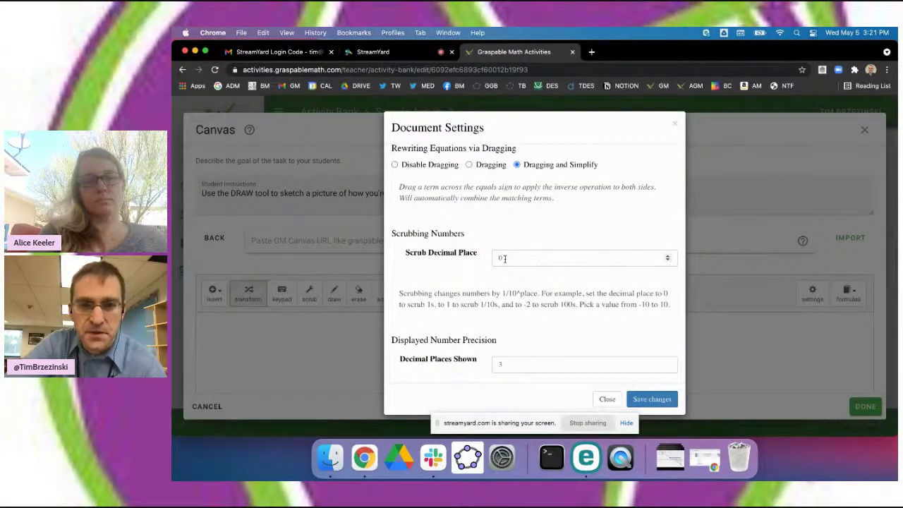
pyautogui.click(649, 399)
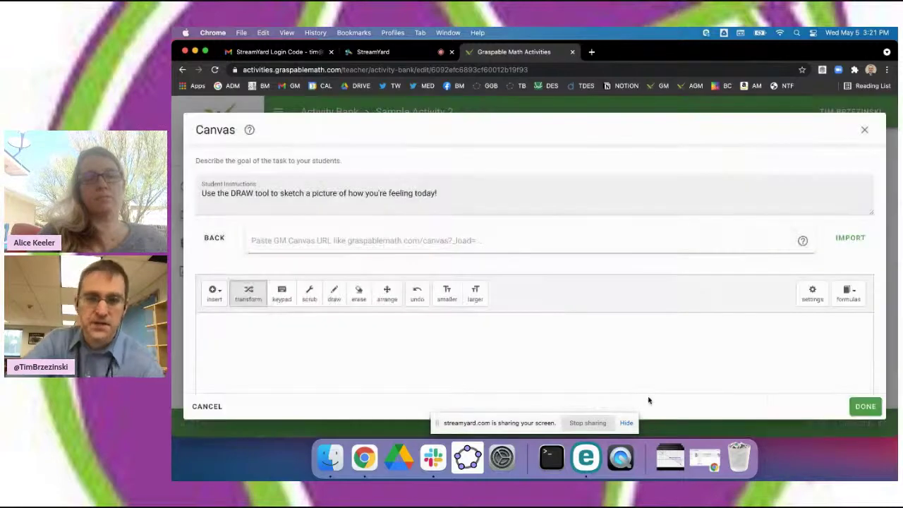
pyautogui.click(865, 407)
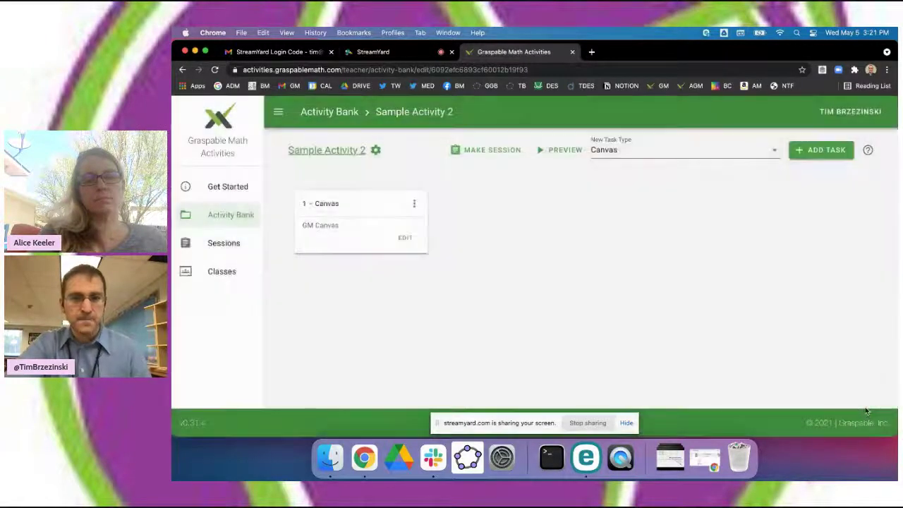
# Add a Line it up task to Sample Activity 2.
pyautogui.click(631, 157)
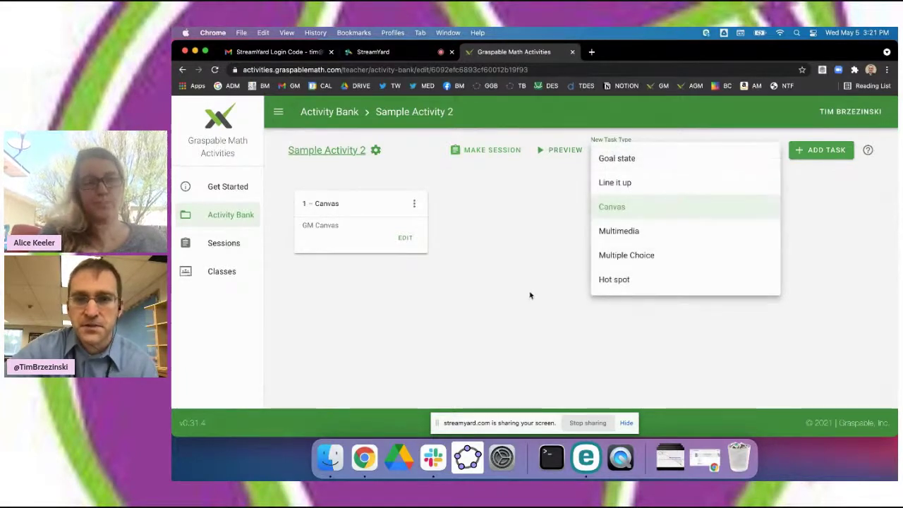
pyautogui.click(624, 182)
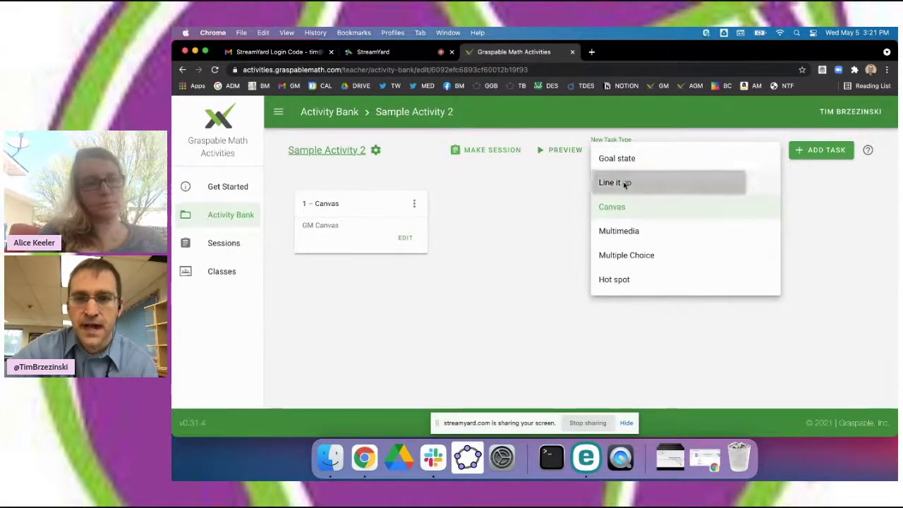
pyautogui.scroll(5, 618, 152)
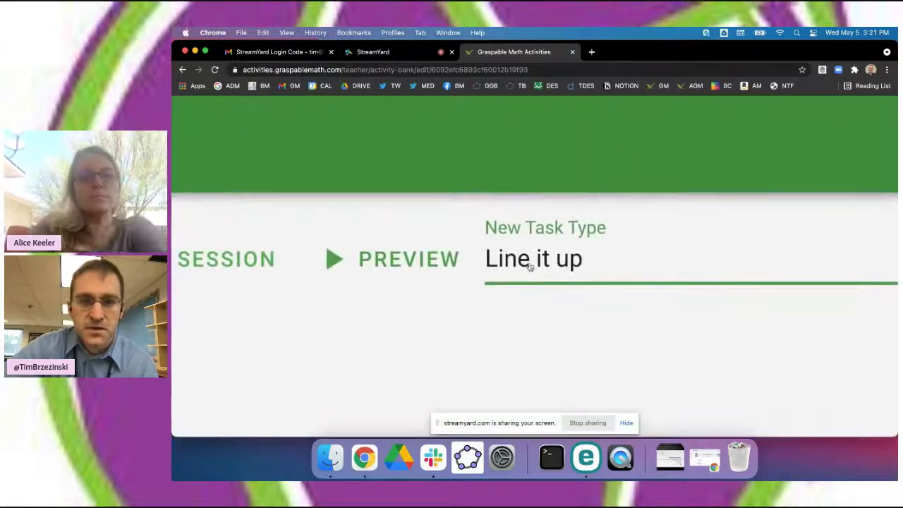
pyautogui.scroll(-5, 530, 265)
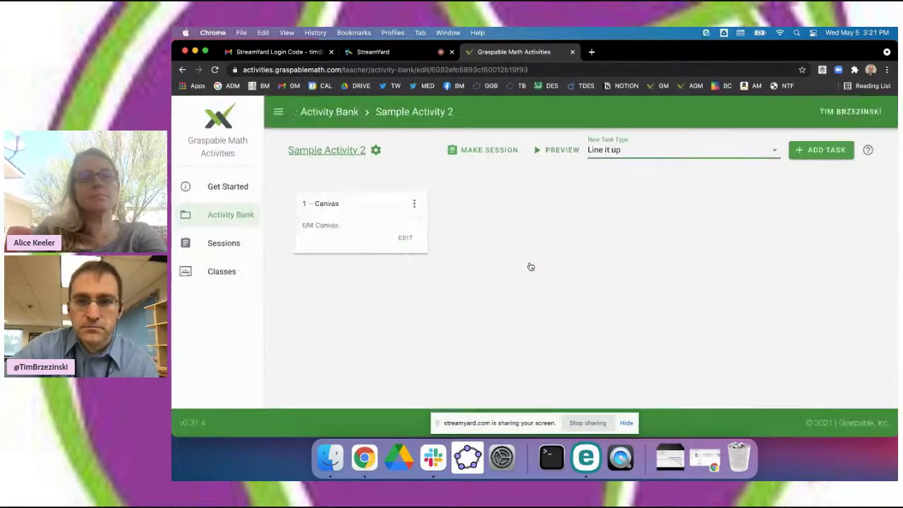
pyautogui.click(820, 152)
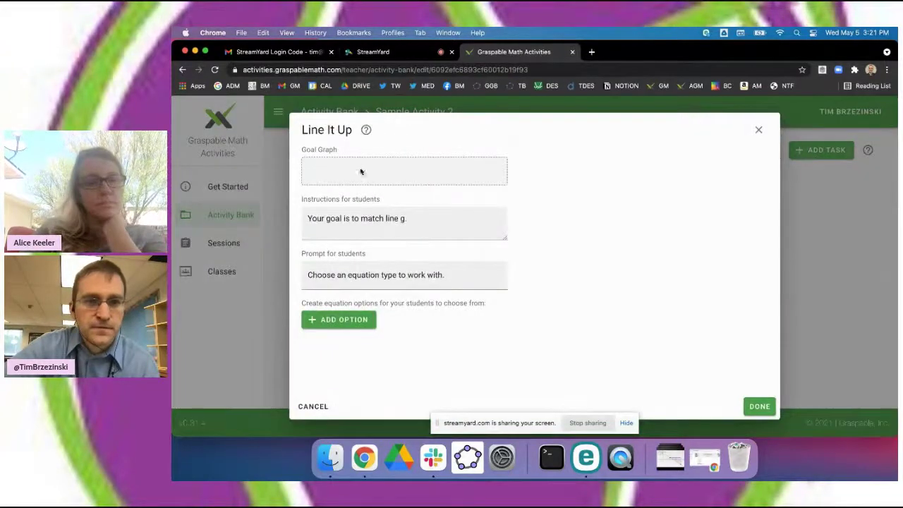
# Enter y = 3/4 x + 2 as the Goal Graph of the Line It Up task.
pyautogui.click(361, 177)
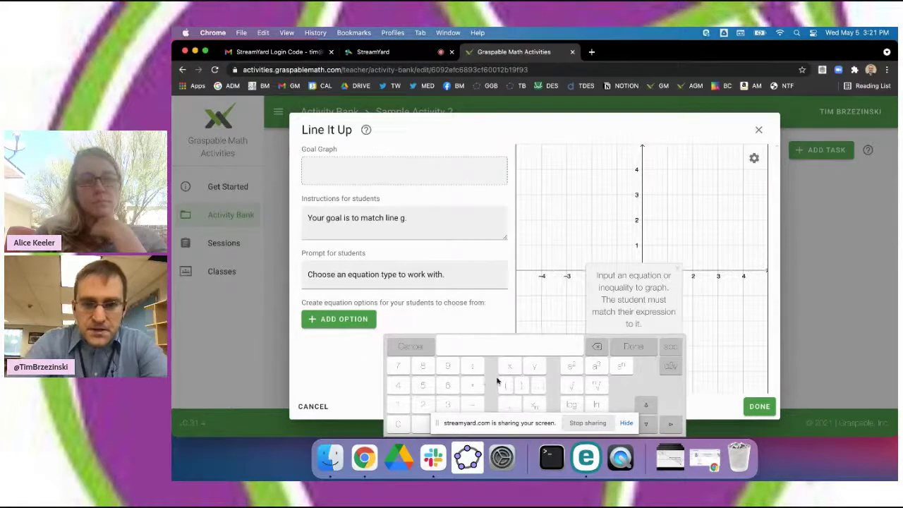
pyautogui.write('y=3/4')
pyautogui.press('Right')
pyautogui.write('x+2')
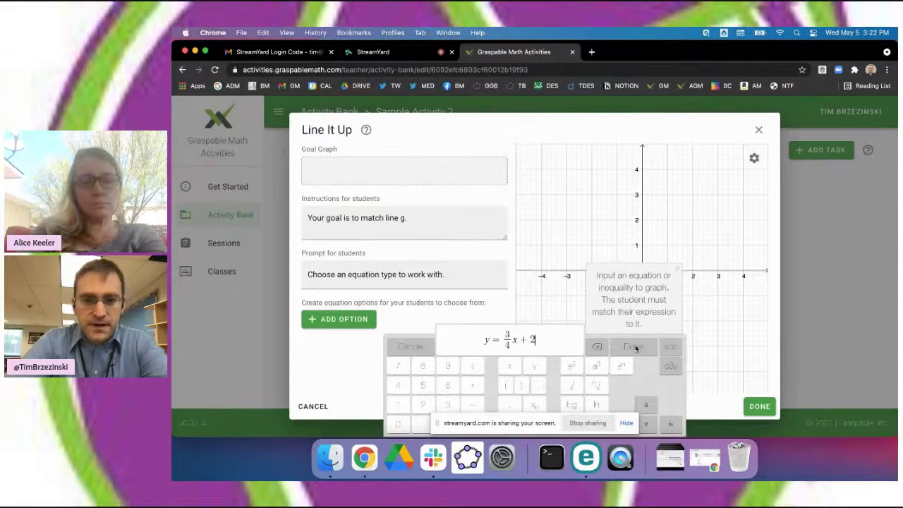
pyautogui.click(634, 347)
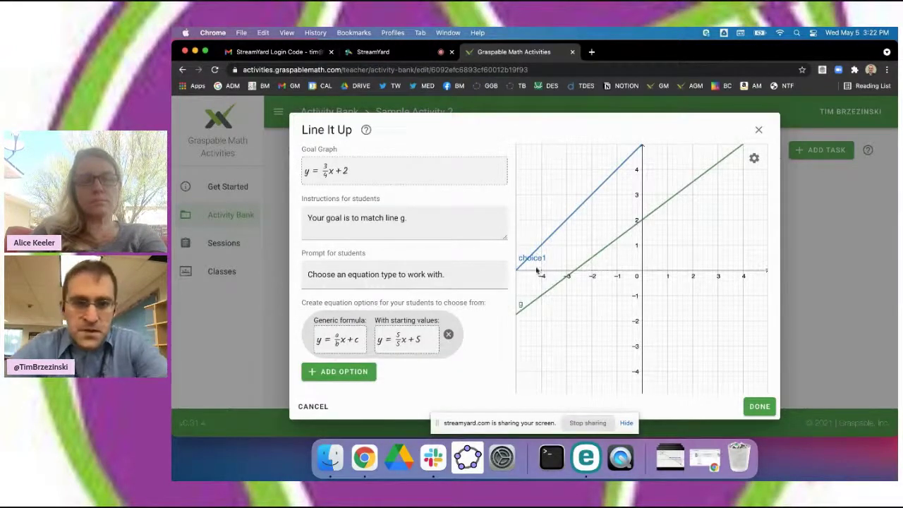
# Set the student instructions to '"Scrub" the coefficients you see to get your graph to match the one shown!' and save the Line It Up task.
pyautogui.moveTo(409, 218); pyautogui.dragTo(307, 218)
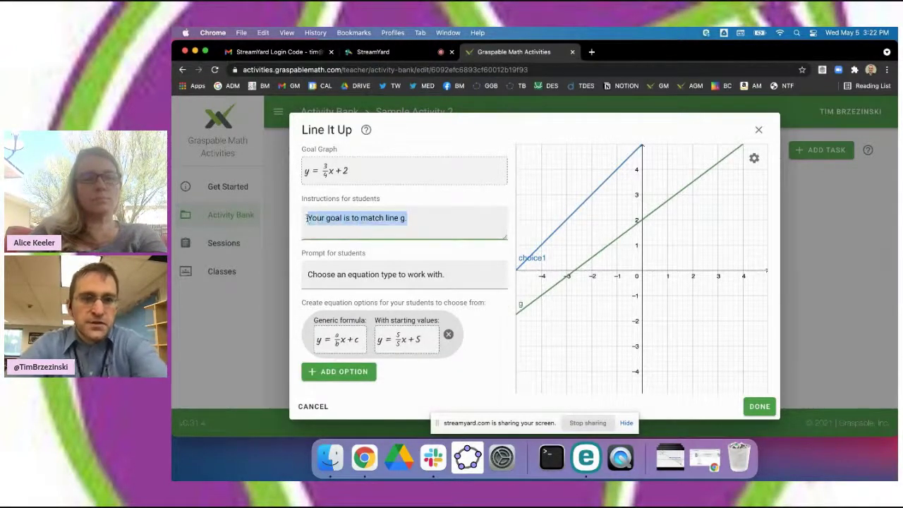
pyautogui.press('BackSpace')
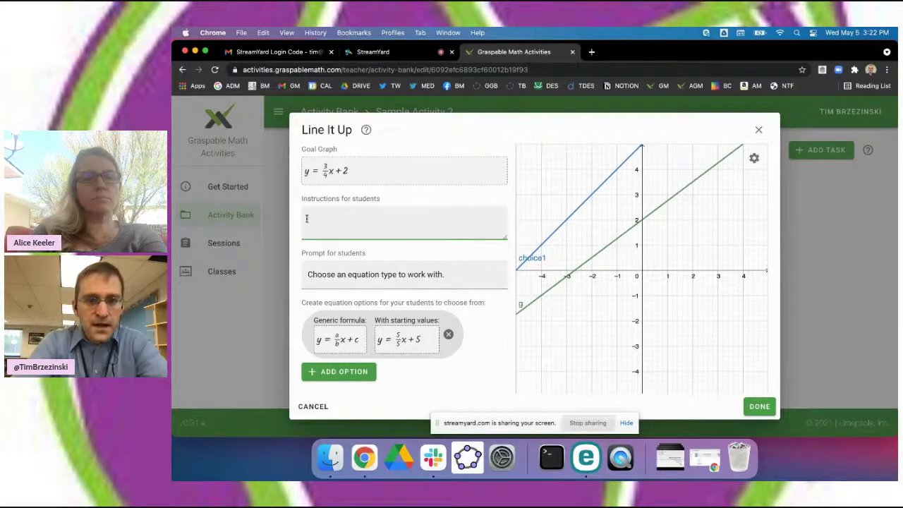
pyautogui.scroll(5, 323, 225)
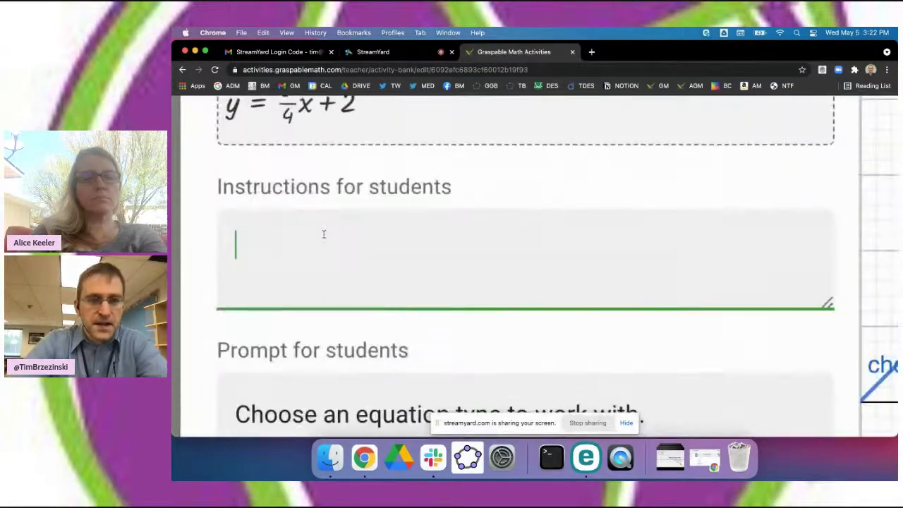
pyautogui.write('Scurb')
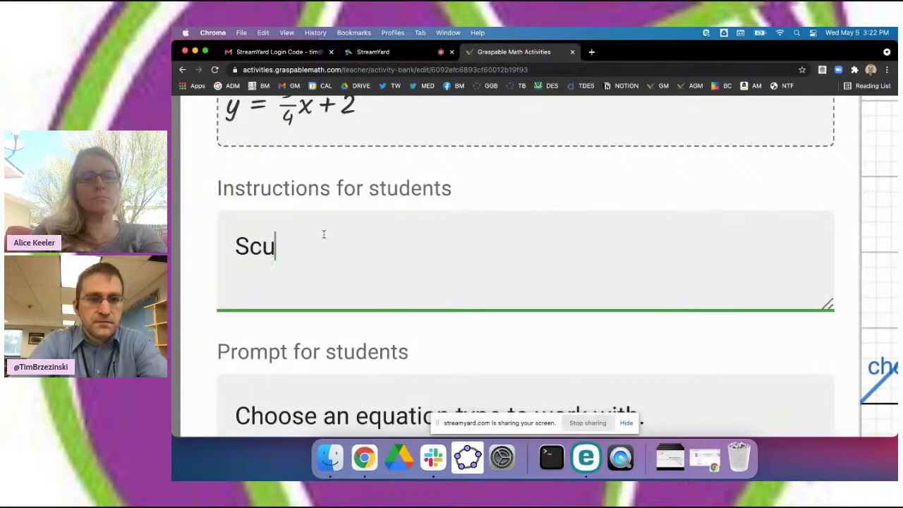
pyautogui.press('BackSpace')
pyautogui.press('BackSpace')
pyautogui.press('BackSpace')
pyautogui.press('BackSpace')
pyautogui.press('BackSpace')
pyautogui.press('BackSpace')
pyautogui.write('"Scrub" the ')
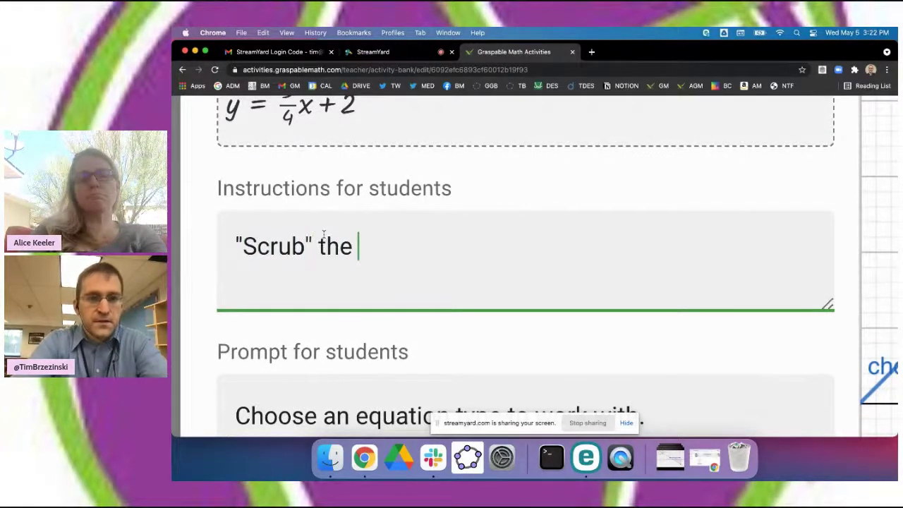
pyautogui.write('coefficients you s')
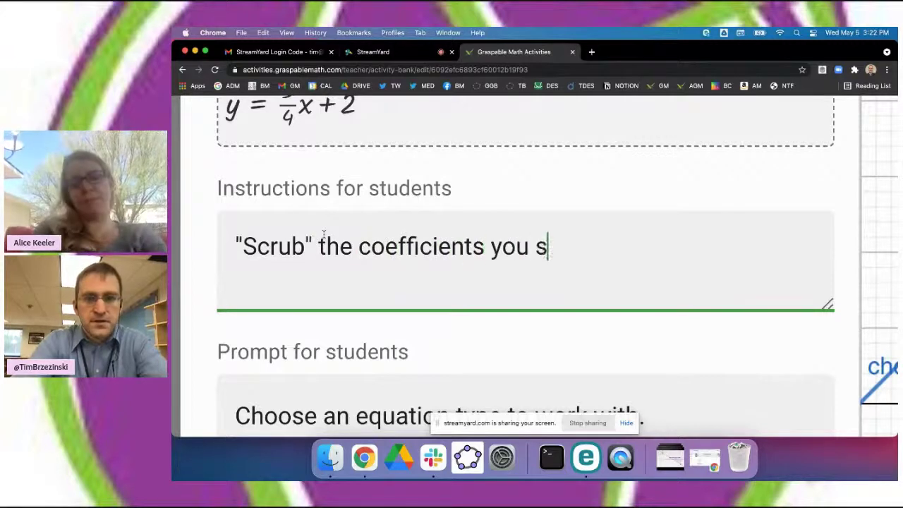
pyautogui.write('ee to get ')
pyautogui.write('o get your graph t')
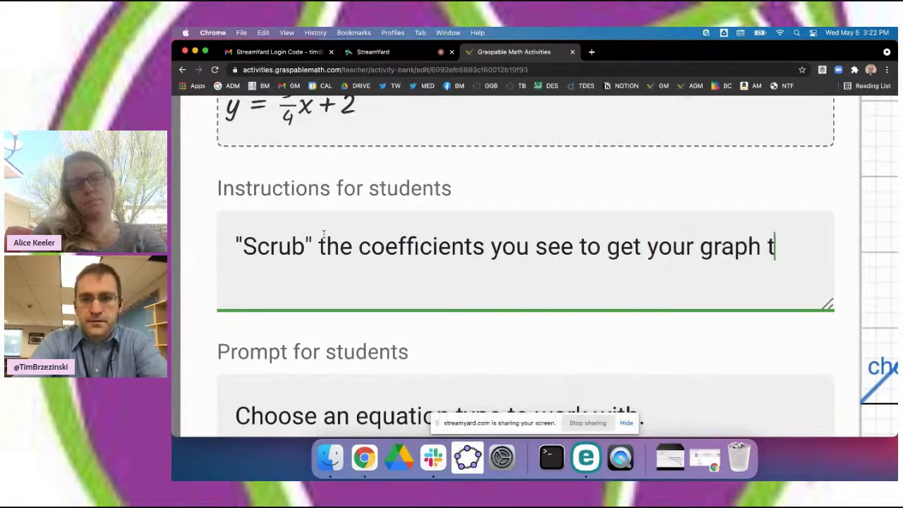
pyautogui.write('o match the ')
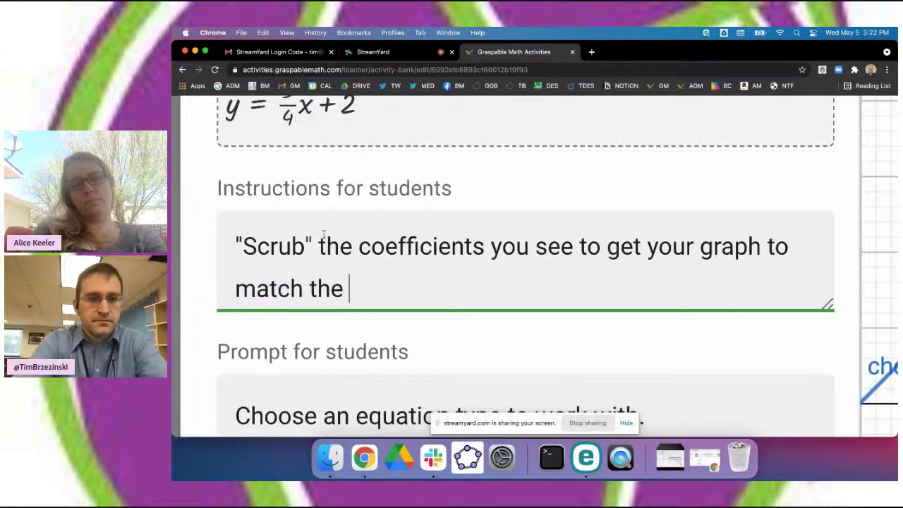
pyautogui.write('one shown!')
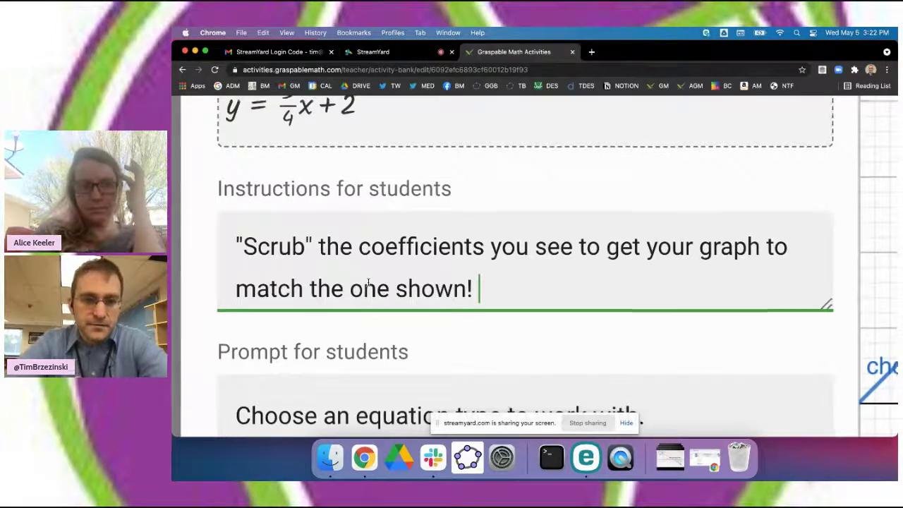
pyautogui.press('super+0')
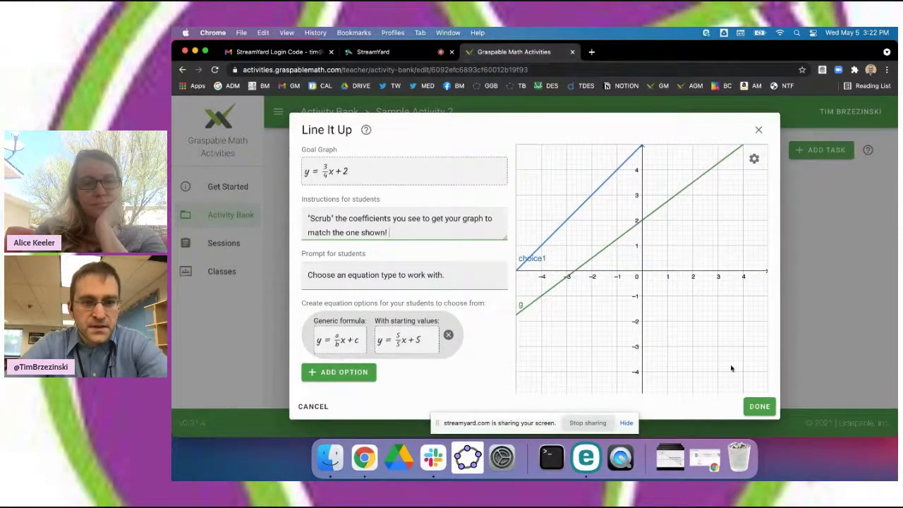
pyautogui.click(337, 341)
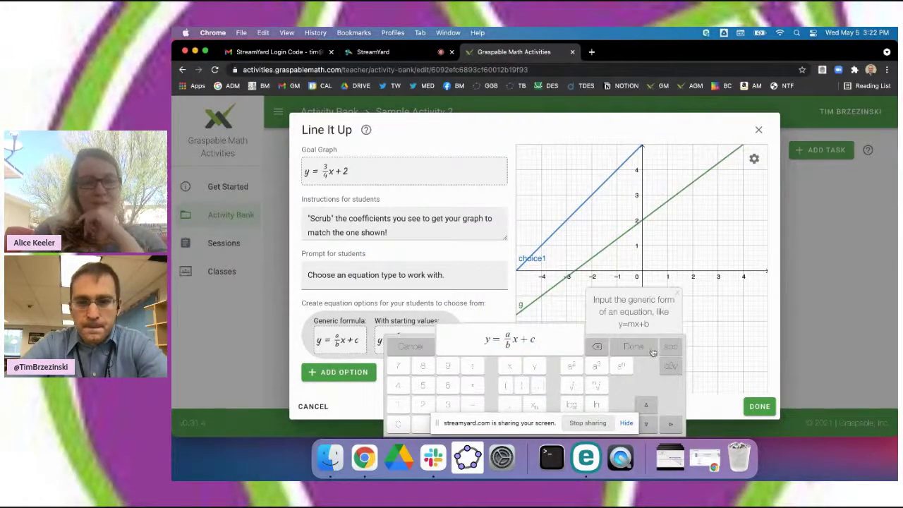
pyautogui.click(761, 408)
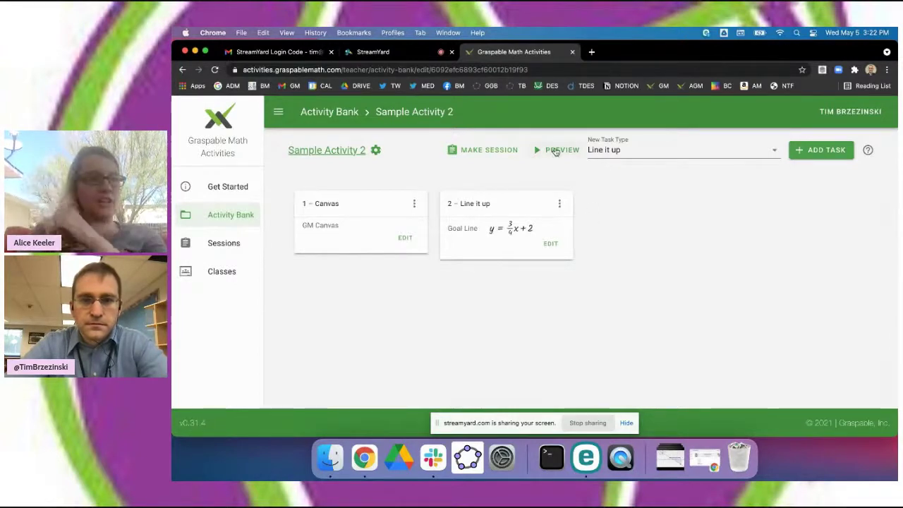
# Preview the activity's Line It Up task, choose the equation type y = a/b x + c, and scrub its constant, ending at 2.
pyautogui.click(555, 151)
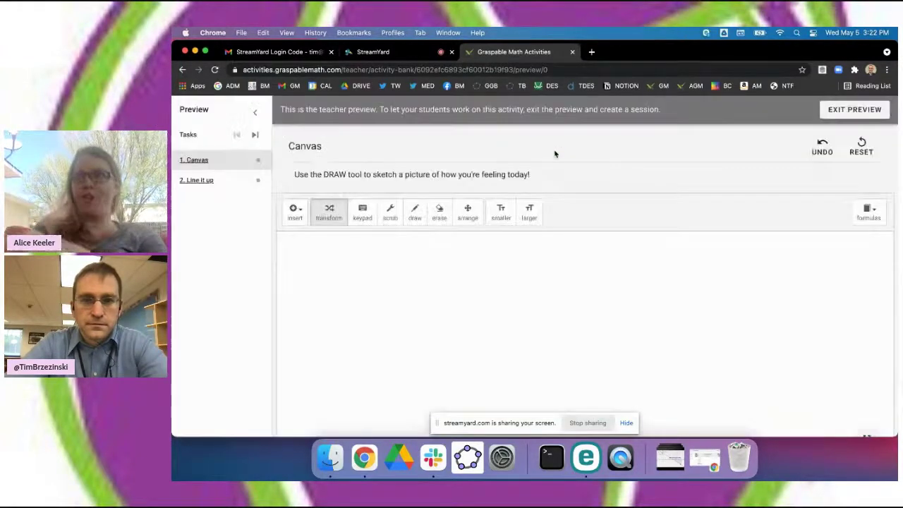
pyautogui.click(204, 180)
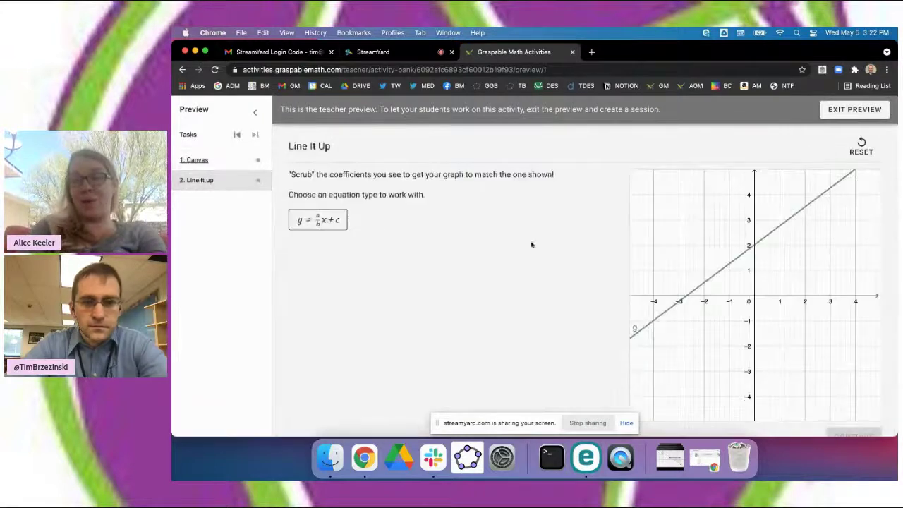
pyautogui.click(324, 225)
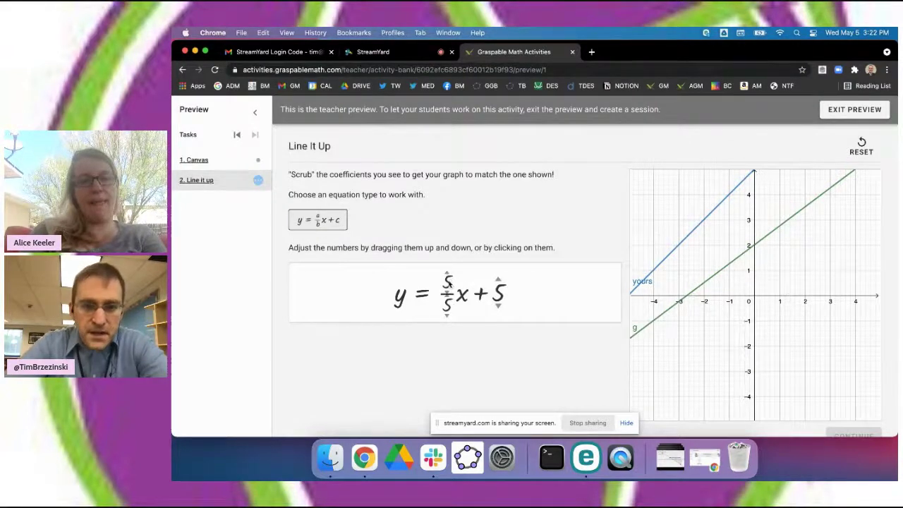
pyautogui.moveTo(498, 290)
pyautogui.mouseDown()
pyautogui.moveTo(498, 262)
pyautogui.moveTo(500, 310)
pyautogui.moveTo(498, 277)
pyautogui.moveTo(499, 306)
pyautogui.moveTo(499, 290)
pyautogui.mouseUp()
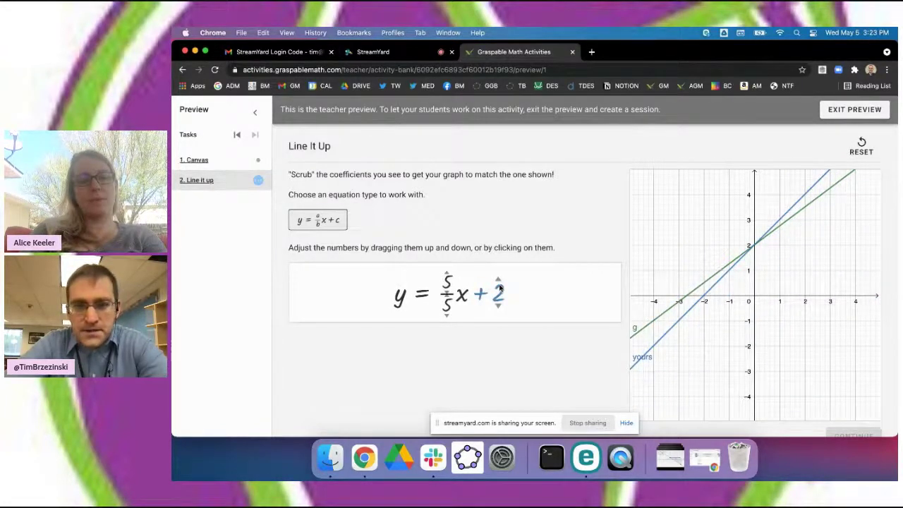
pyautogui.scroll(5, 738, 311)
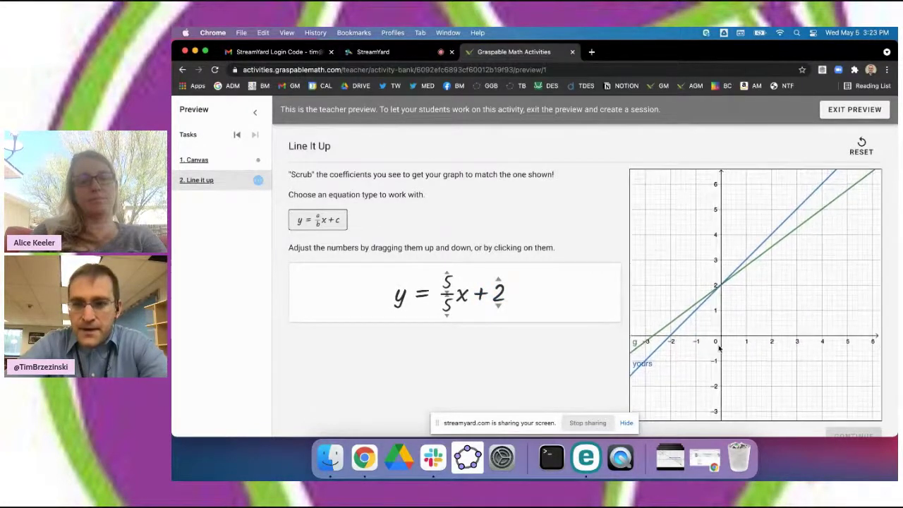
pyautogui.scroll(5, 769, 356)
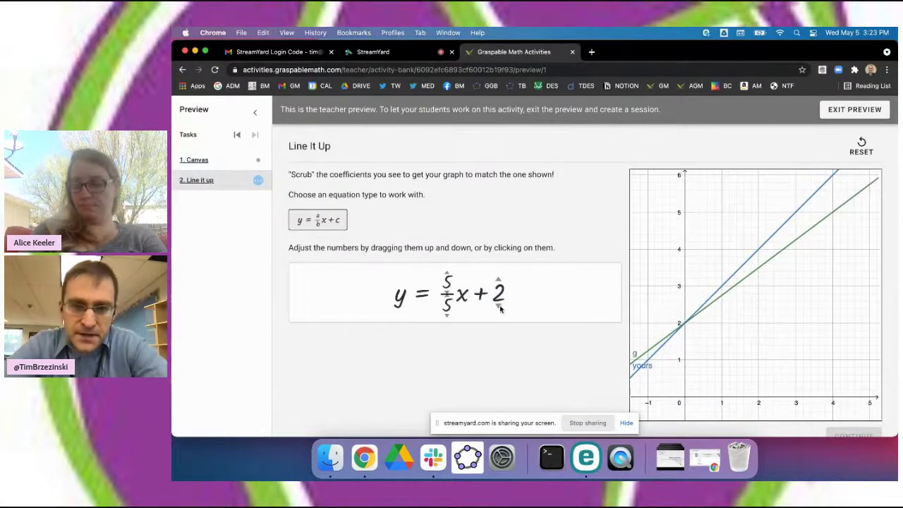
pyautogui.moveTo(499, 304); pyautogui.dragTo(498, 309)
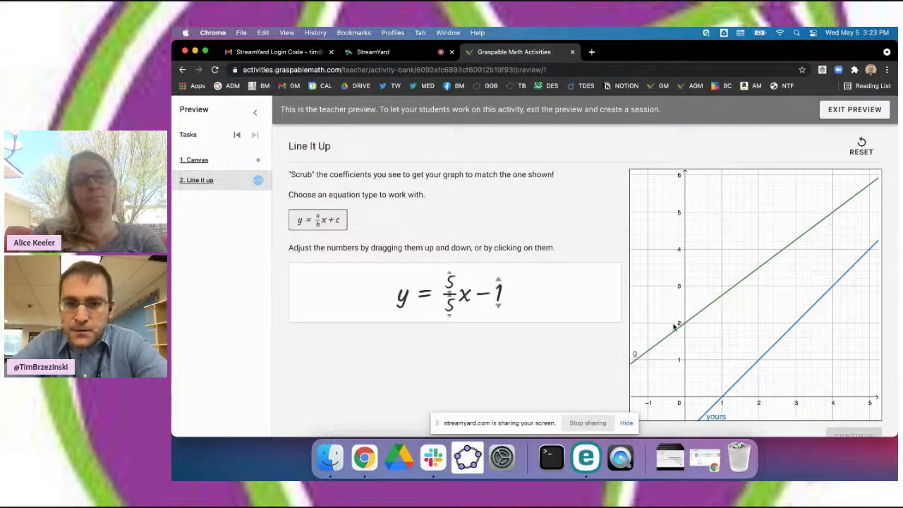
pyautogui.moveTo(498, 291); pyautogui.dragTo(498, 276)
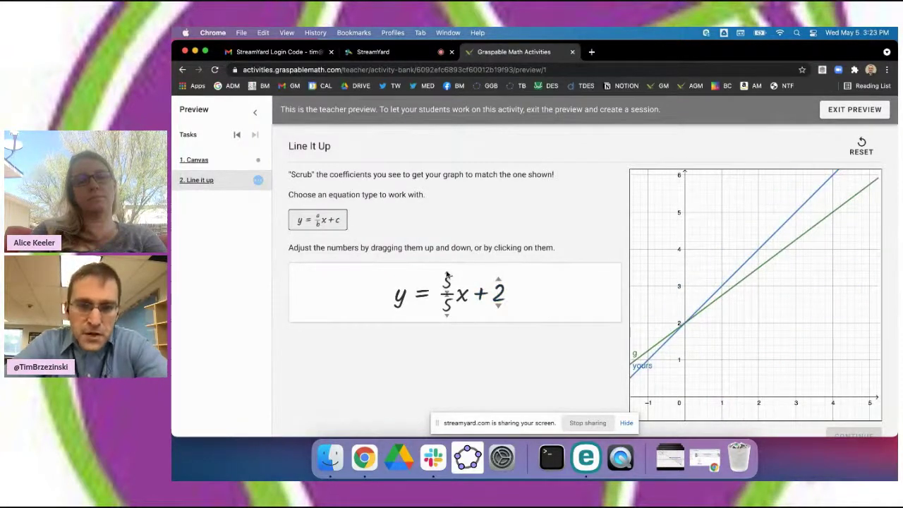
# Scrub the slope fraction to 3/4 so the line matches the goal graph, and exit the preview.
pyautogui.moveTo(447, 273); pyautogui.dragTo(448, 280)
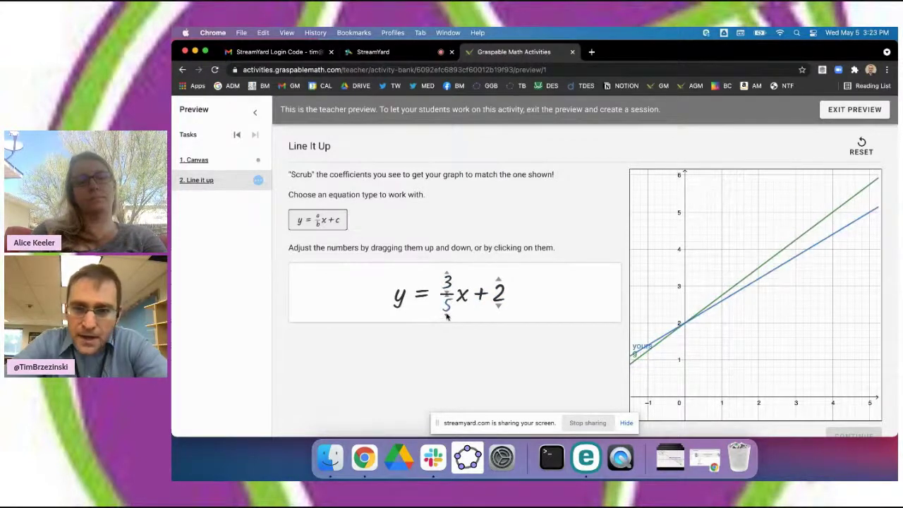
pyautogui.moveTo(447, 314); pyautogui.dragTo(445, 318)
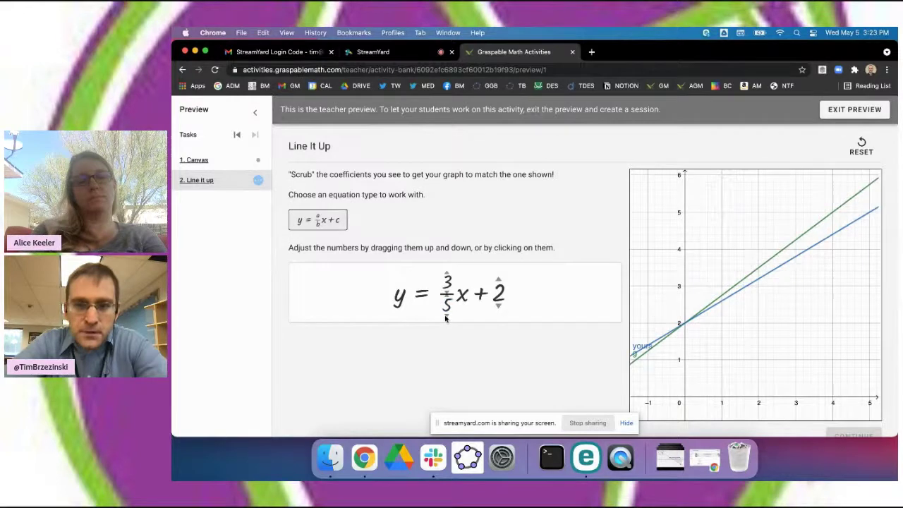
pyautogui.moveTo(445, 322); pyautogui.dragTo(446, 323)
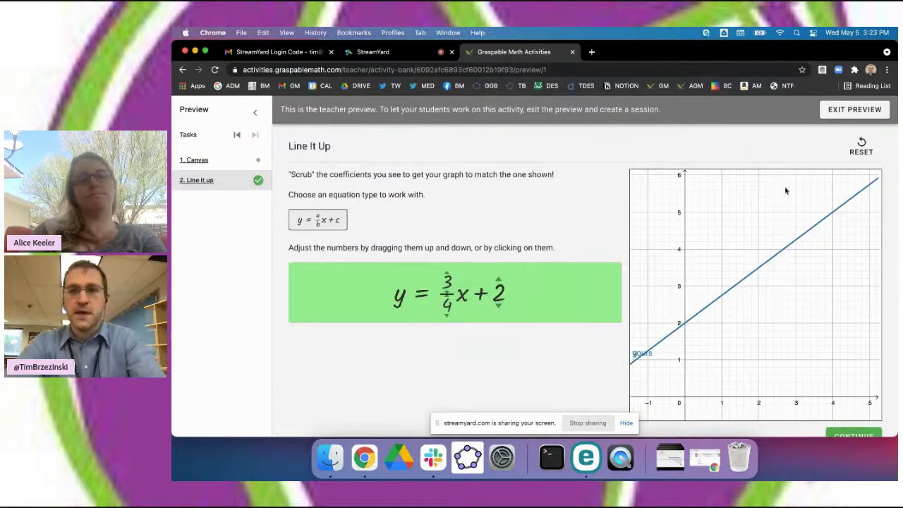
pyautogui.click(856, 111)
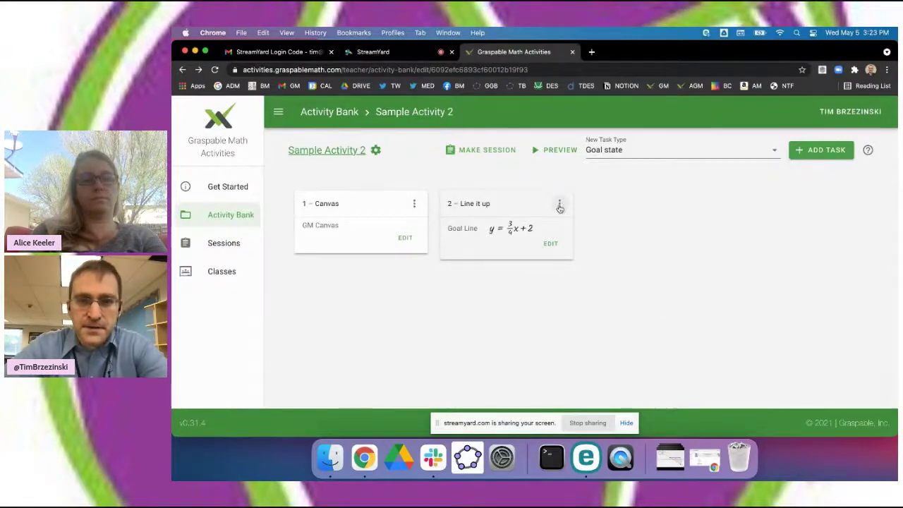
# Duplicate the Line it up task in Sample Activity 2 and open the copy for editing.
pyautogui.click(560, 205)
pyautogui.click(543, 210)
pyautogui.click(697, 246)
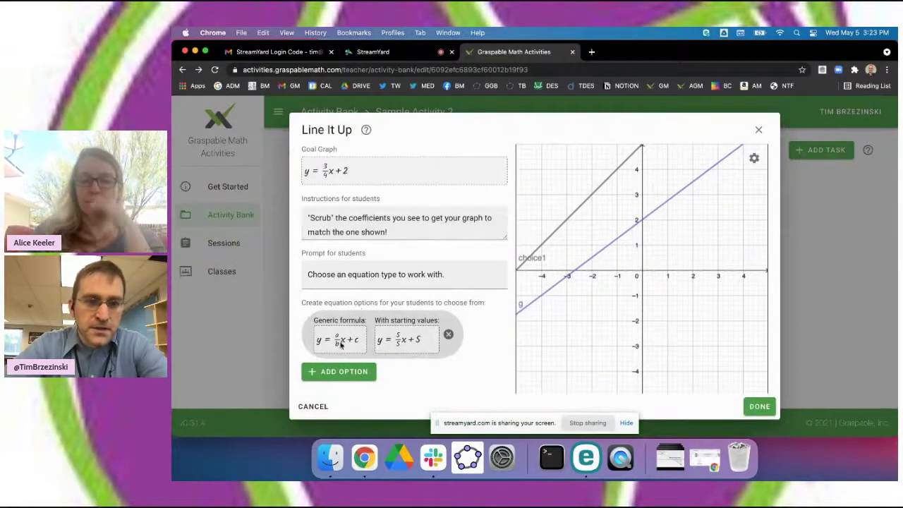
# Change the duplicated task's Goal Graph equation to y = -2/5 x - 2.
pyautogui.click(355, 169)
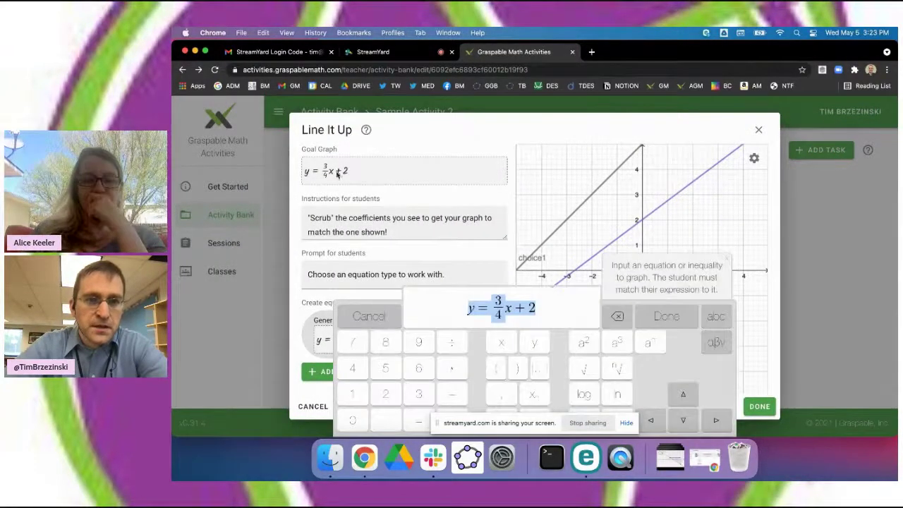
pyautogui.click(512, 299)
pyautogui.press('BackSpace')
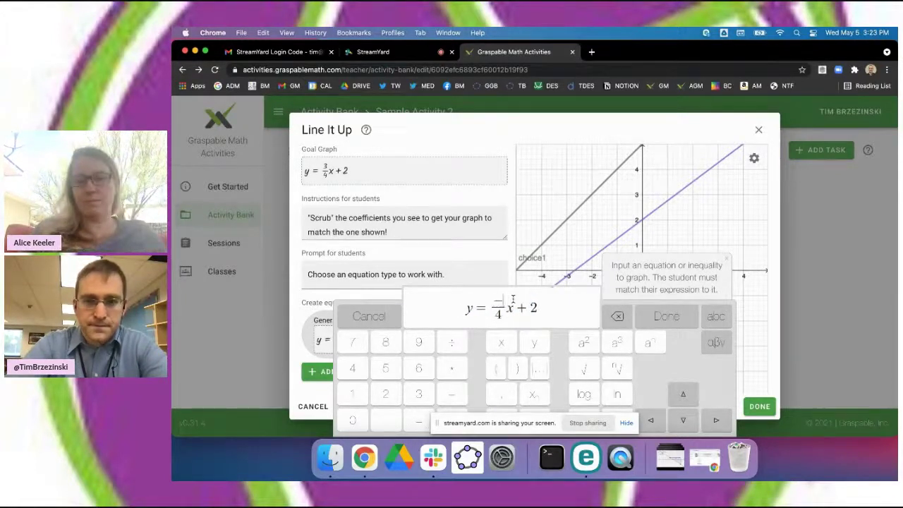
pyautogui.write('-2')
pyautogui.press('BackSpace')
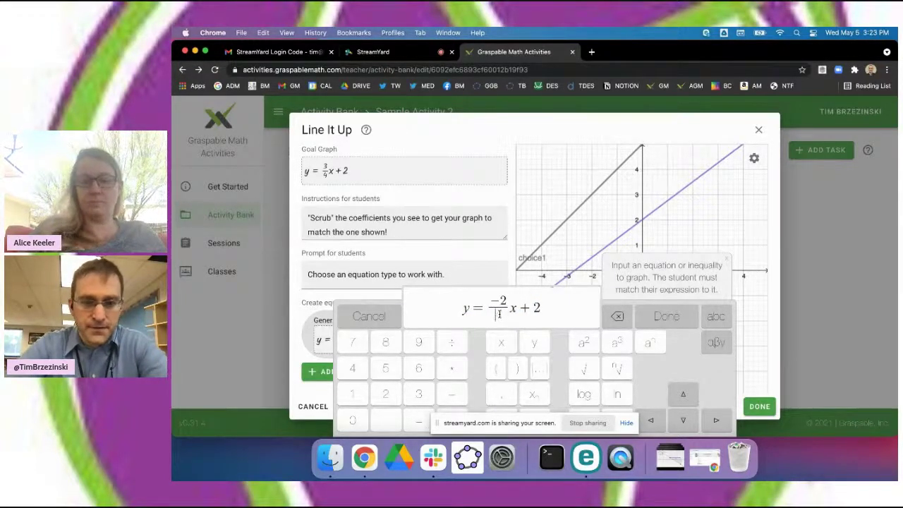
pyautogui.write('5')
pyautogui.press('BackSpace')
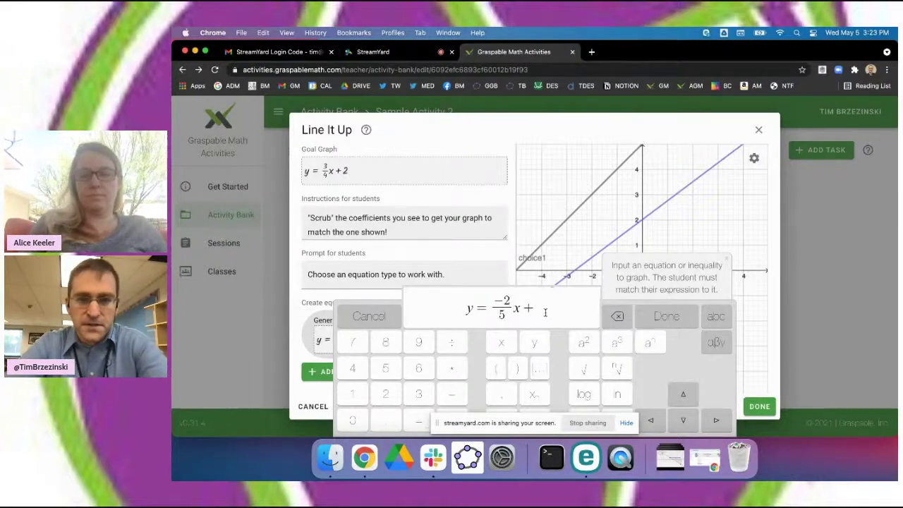
pyautogui.press('BackSpace')
pyautogui.write('-2')
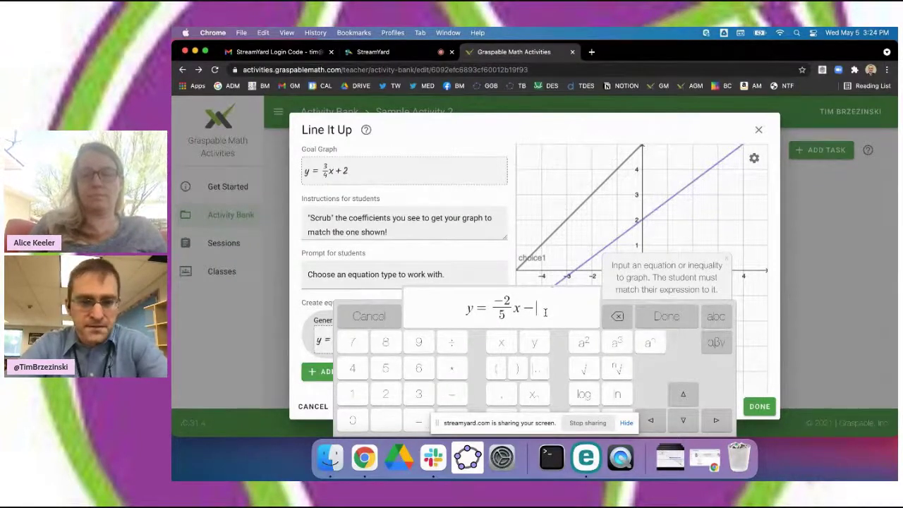
pyautogui.press('Return')
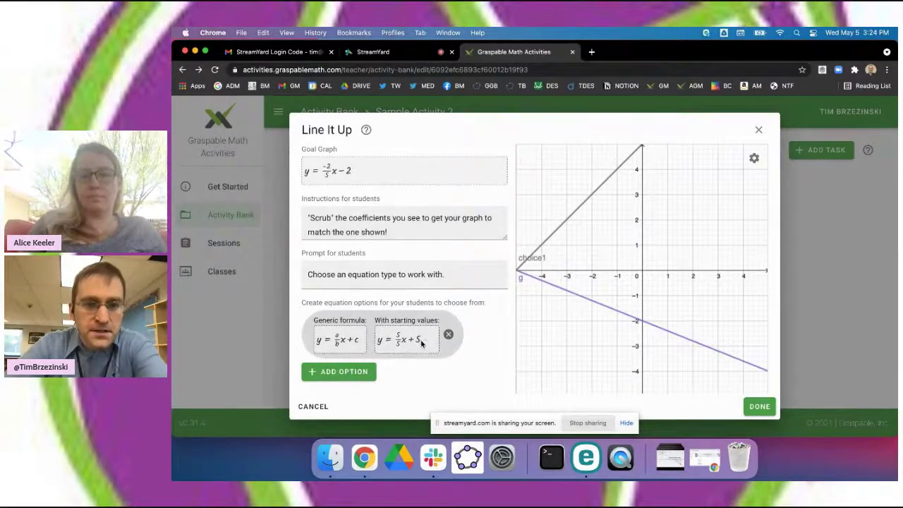
# Set the equation option's starting values to y = 9/5 x + 4 and save the duplicated task.
pyautogui.click(408, 340)
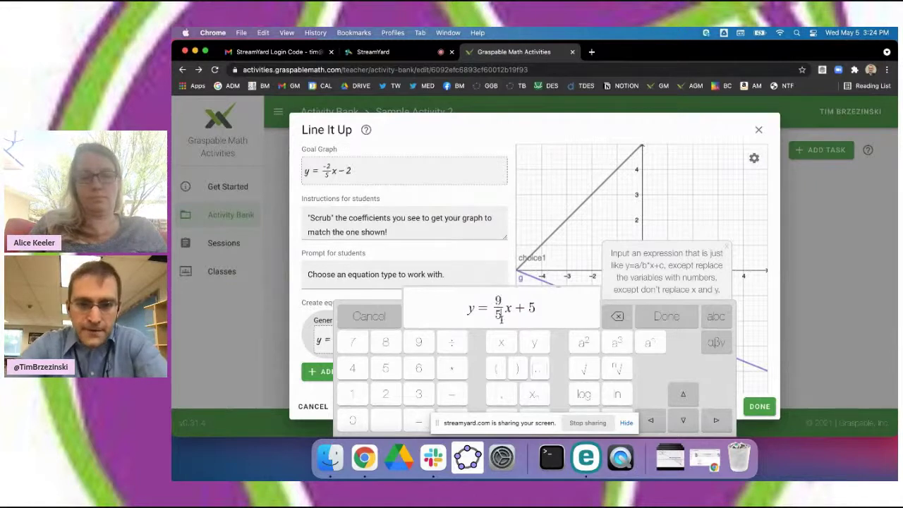
pyautogui.press('BackSpace')
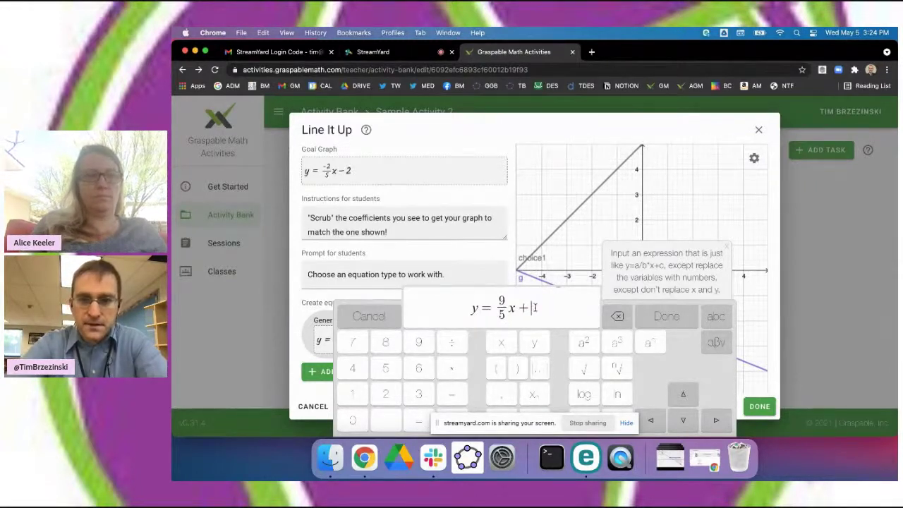
pyautogui.write('4')
pyautogui.click(665, 316)
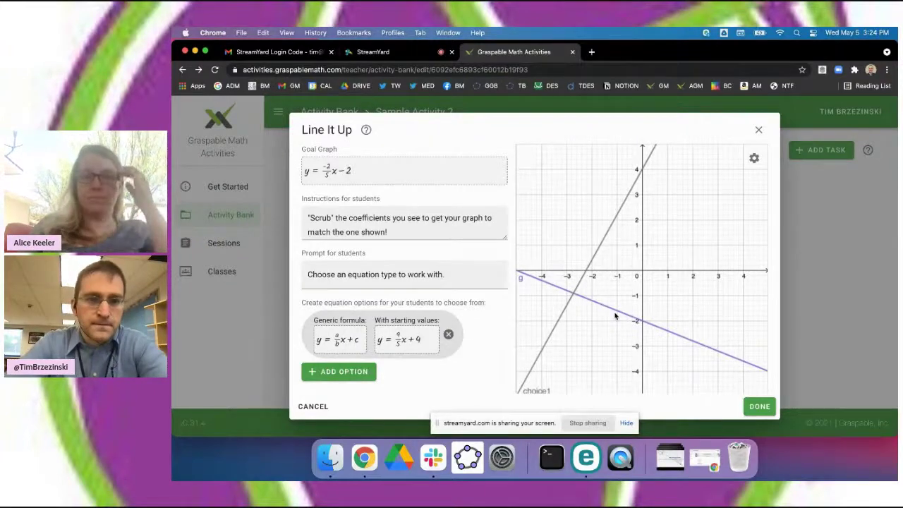
pyautogui.click(771, 408)
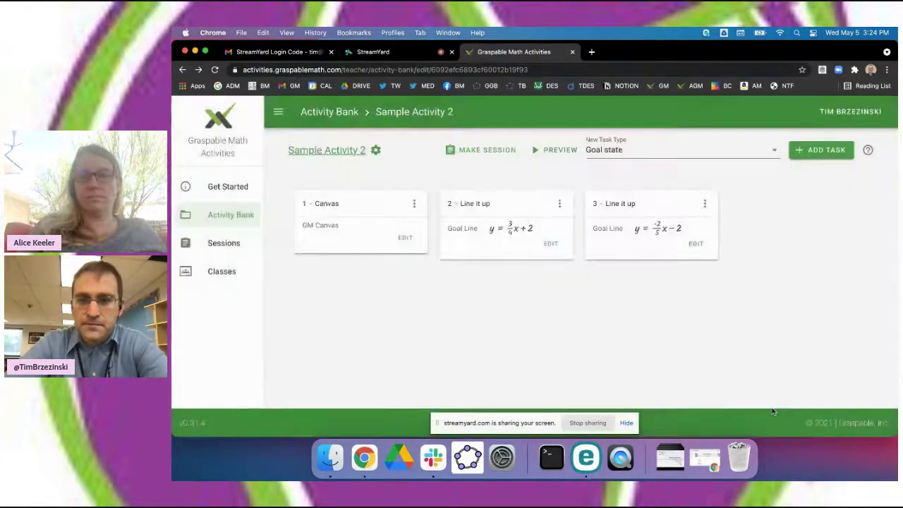
# Preview Sample Activity 2 and open its third task, the second Line it up.
pyautogui.scroll(5, 554, 151)
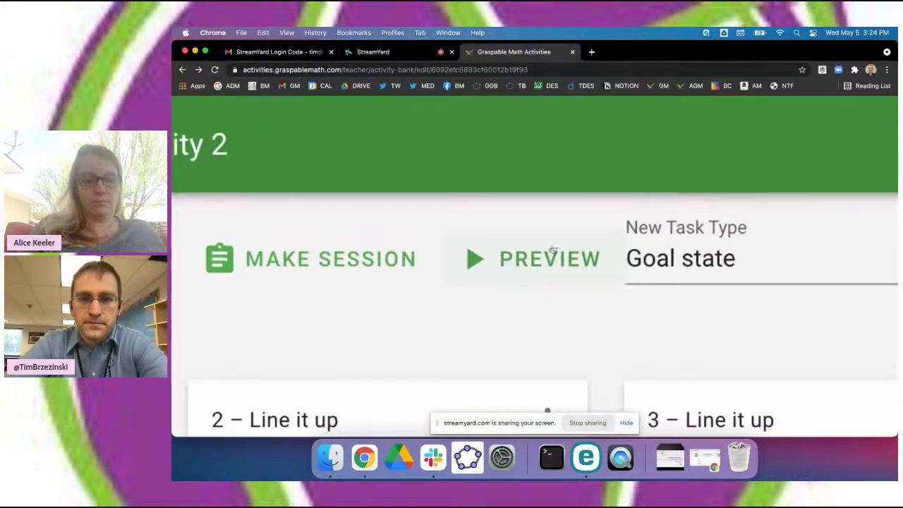
pyautogui.scroll(-5, 545, 269)
pyautogui.click(559, 154)
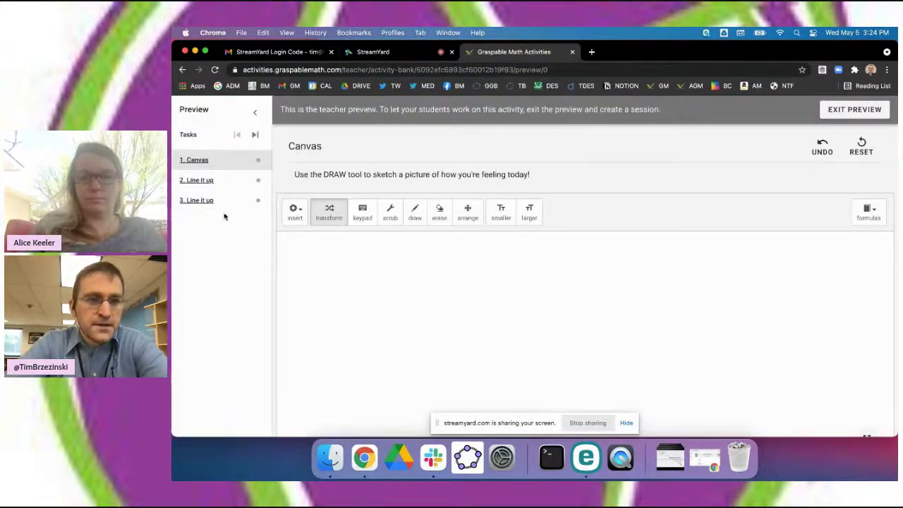
pyautogui.scroll(5, 202, 206)
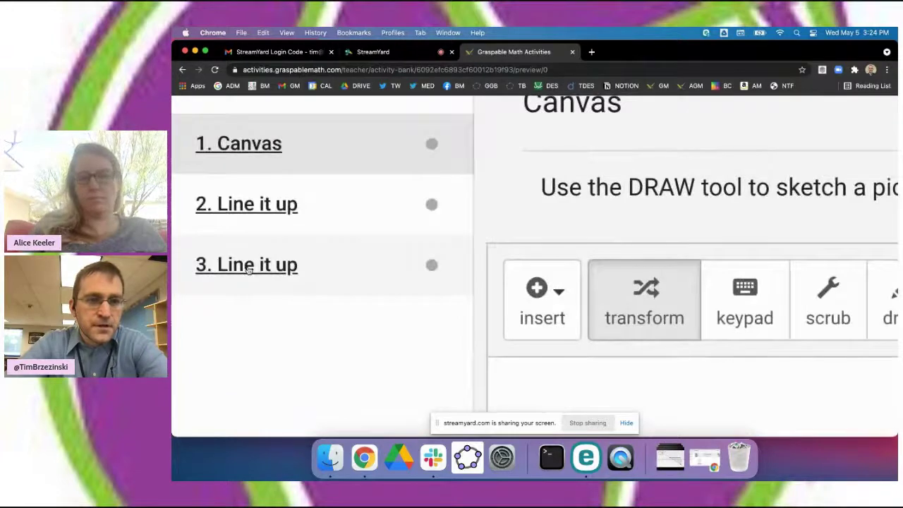
pyautogui.scroll(-5, 248, 270)
pyautogui.click(202, 201)
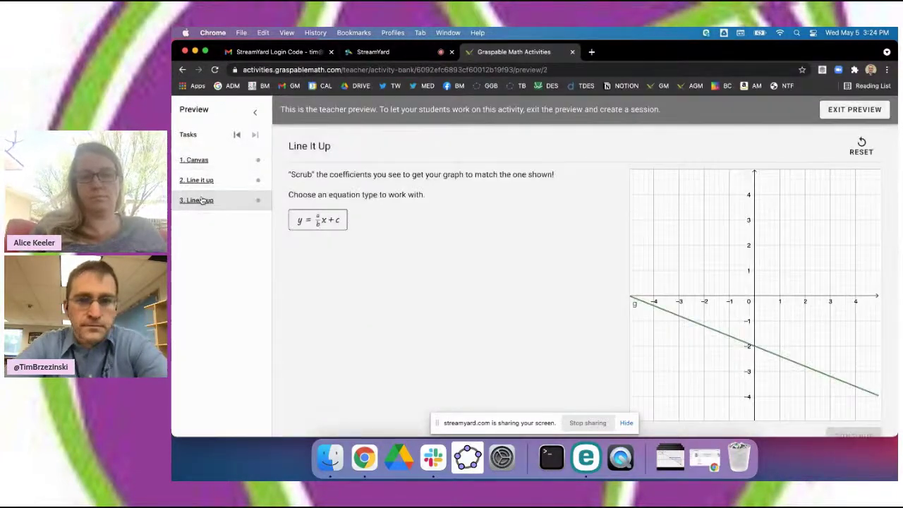
# Choose the y = a/b x + c equation type, scrub it to y = -2/5 x - 2 to match the goal graph, and exit the preview.
pyautogui.click(343, 220)
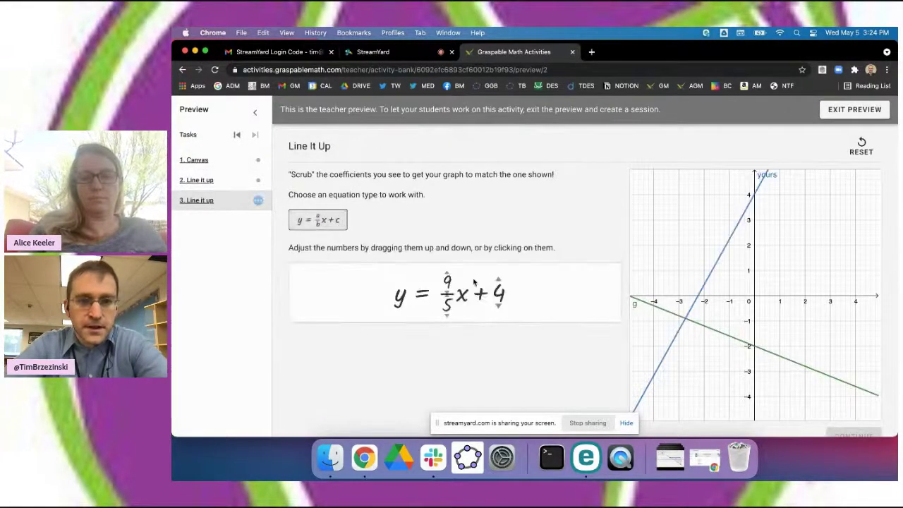
pyautogui.moveTo(446, 280); pyautogui.dragTo(501, 327)
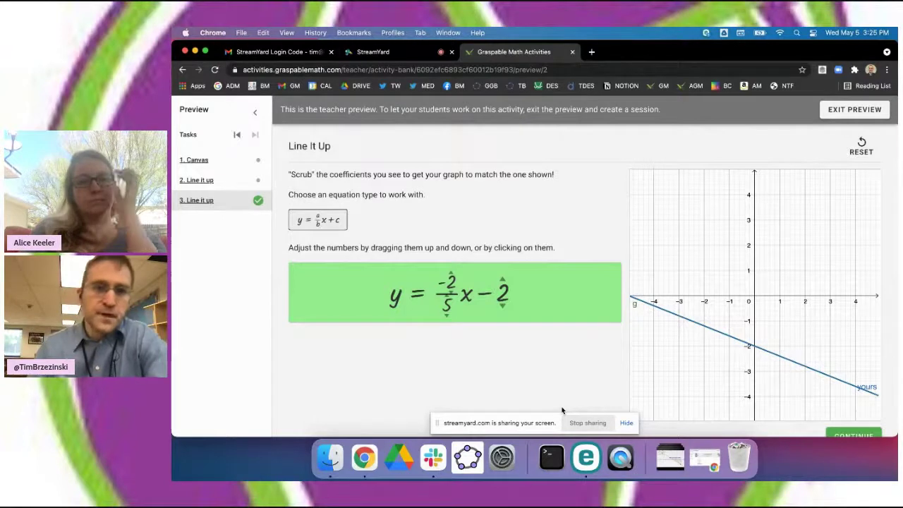
pyautogui.click(854, 109)
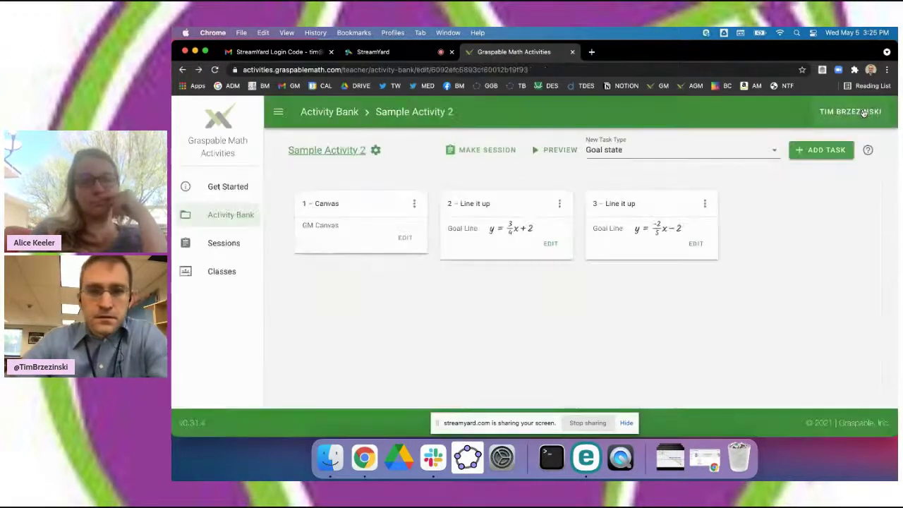
# Add a new Goal state task to Sample Activity 2.
pyautogui.click(746, 153)
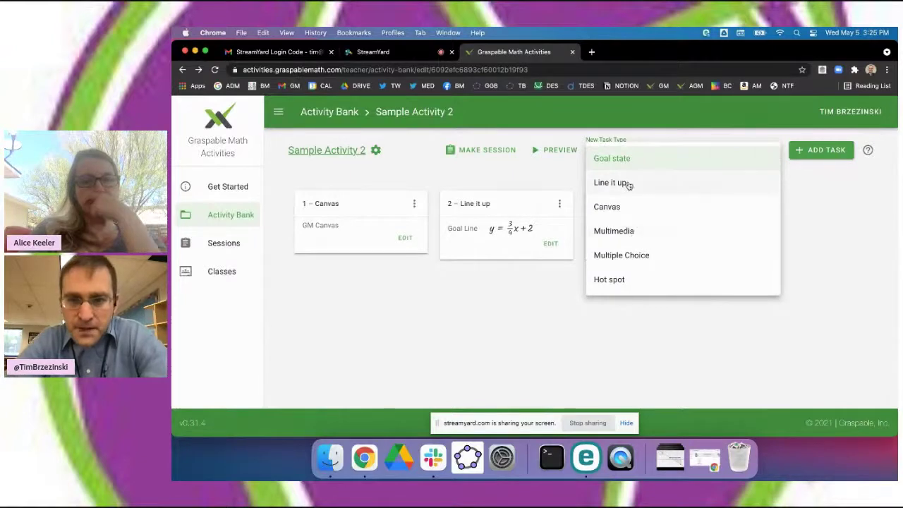
pyautogui.scroll(5, 496, 284)
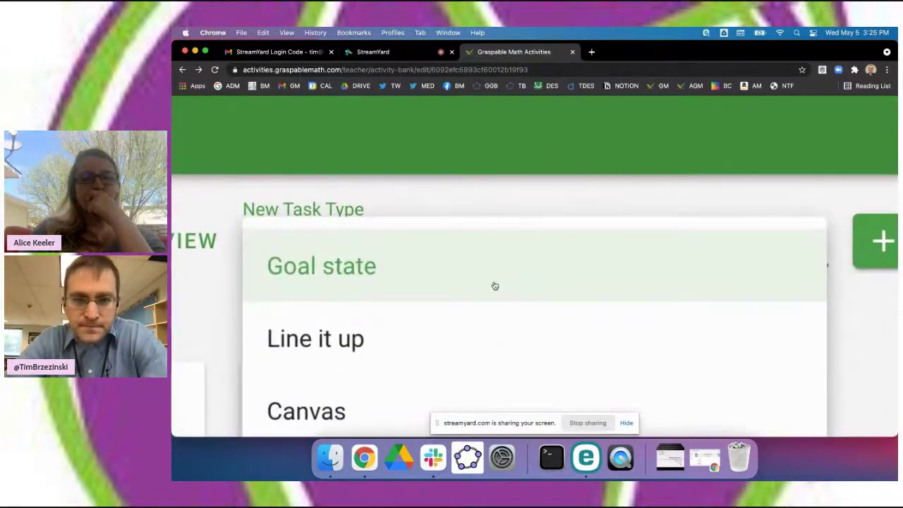
pyautogui.scroll(-5, 495, 288)
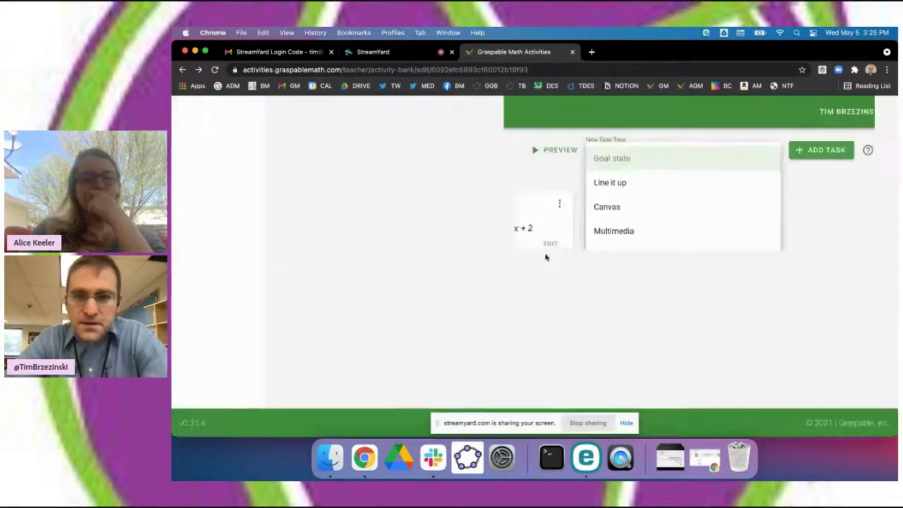
pyautogui.click(625, 165)
pyautogui.click(804, 150)
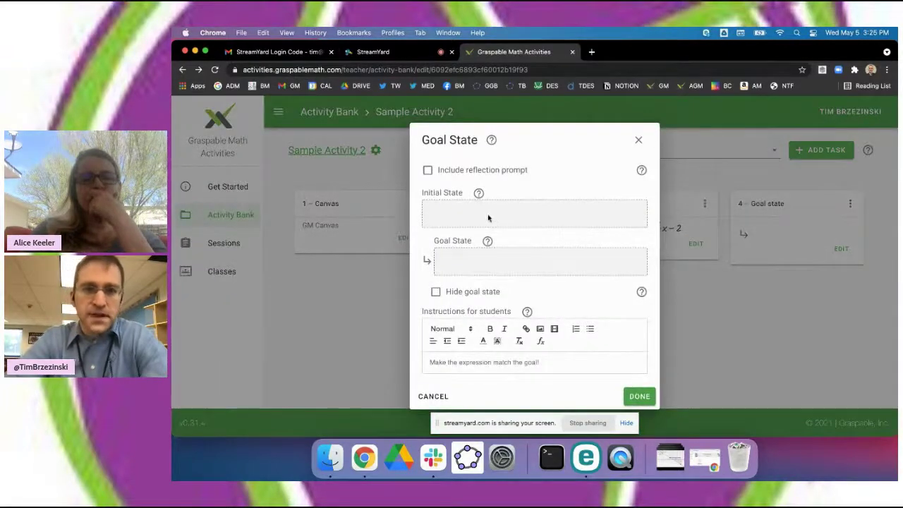
# Set the Goal State task's Initial State to 2(x - 3) - 5x.
pyautogui.click(488, 216)
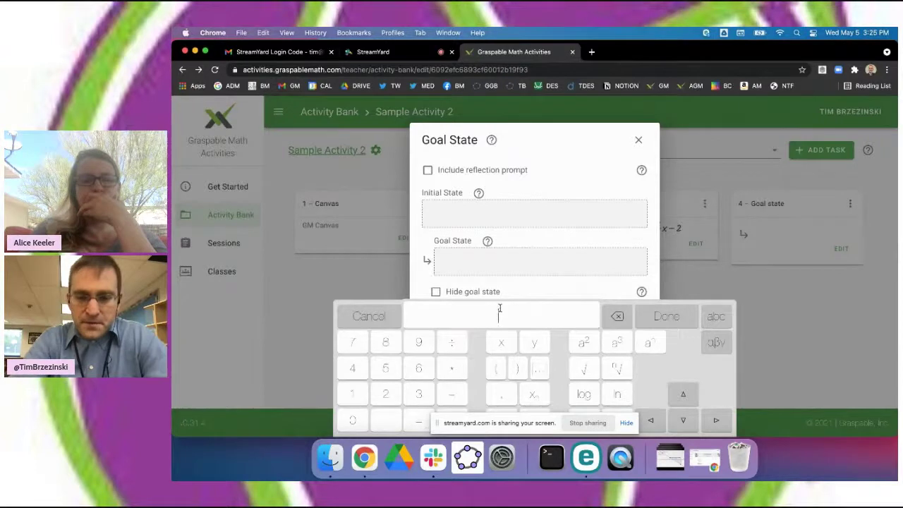
pyautogui.write('2(x-3')
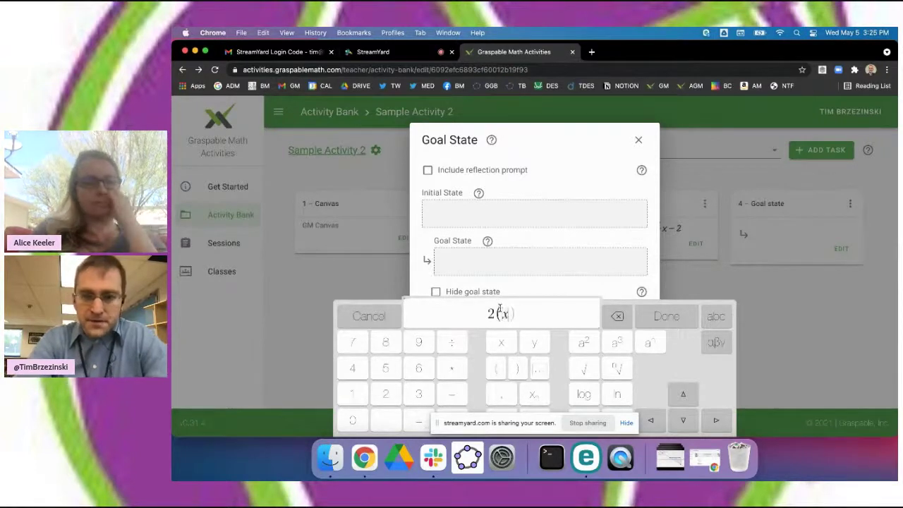
pyautogui.write(')')
pyautogui.write('-5x')
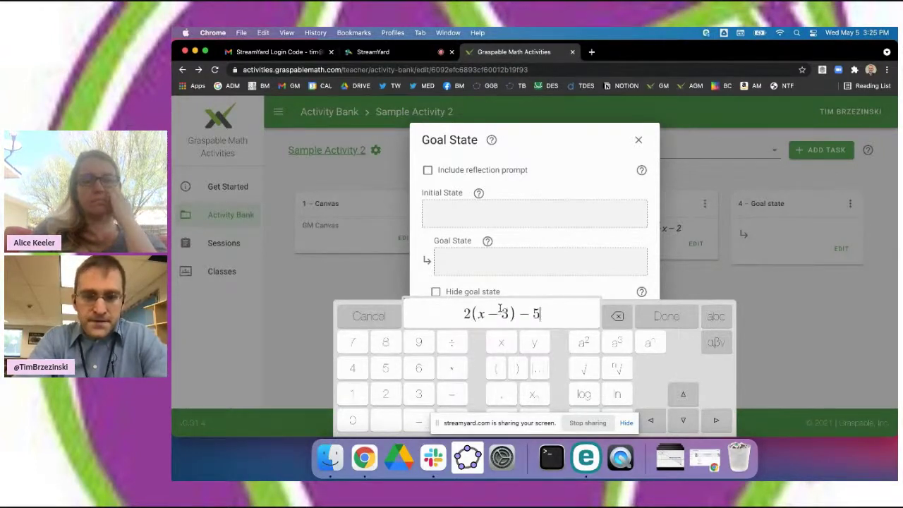
pyautogui.press('Return')
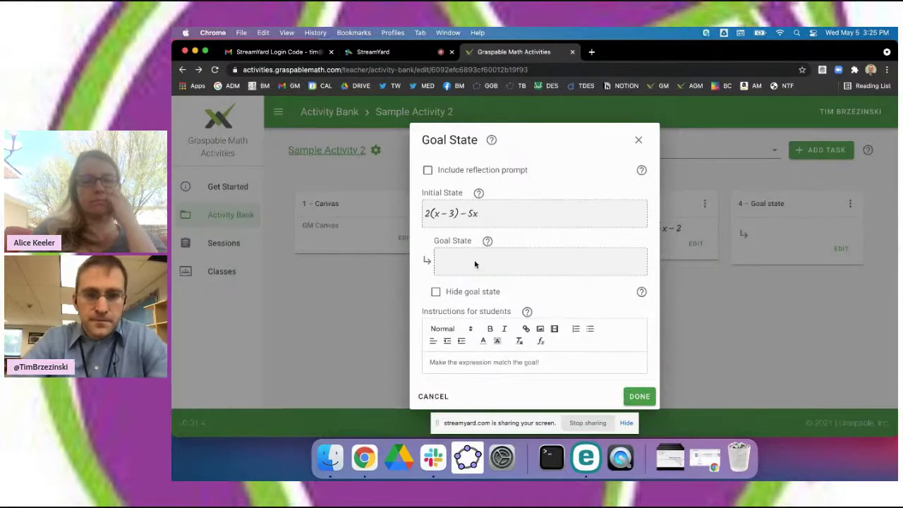
# Set the task's Goal State expression to -3x - 6.
pyautogui.click(475, 267)
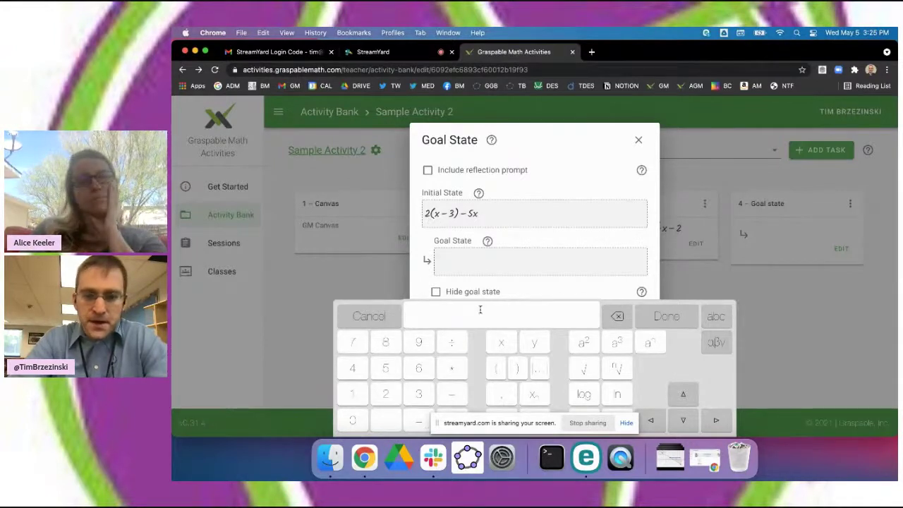
pyautogui.write('3x')
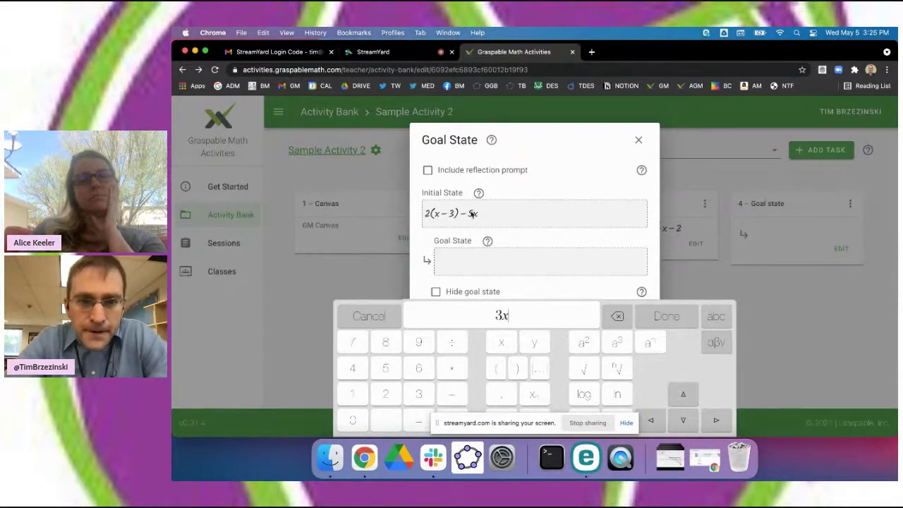
pyautogui.write('-')
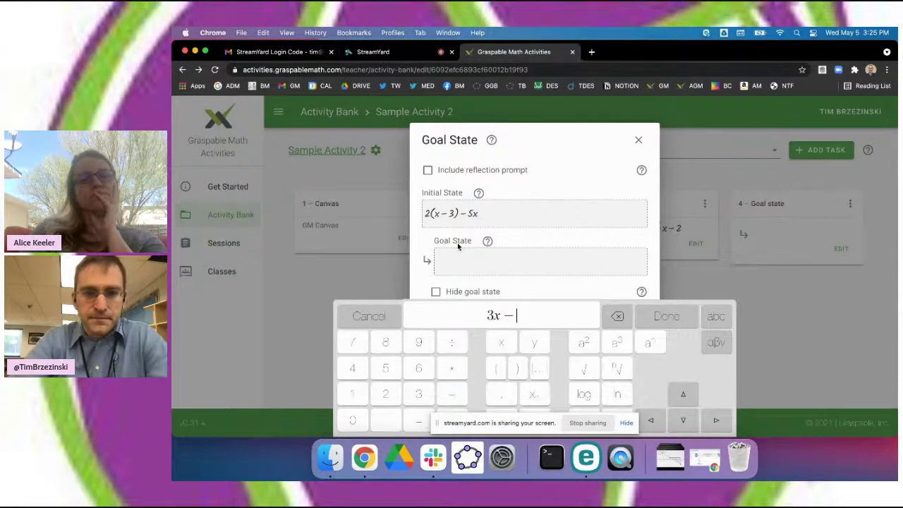
pyautogui.write('6')
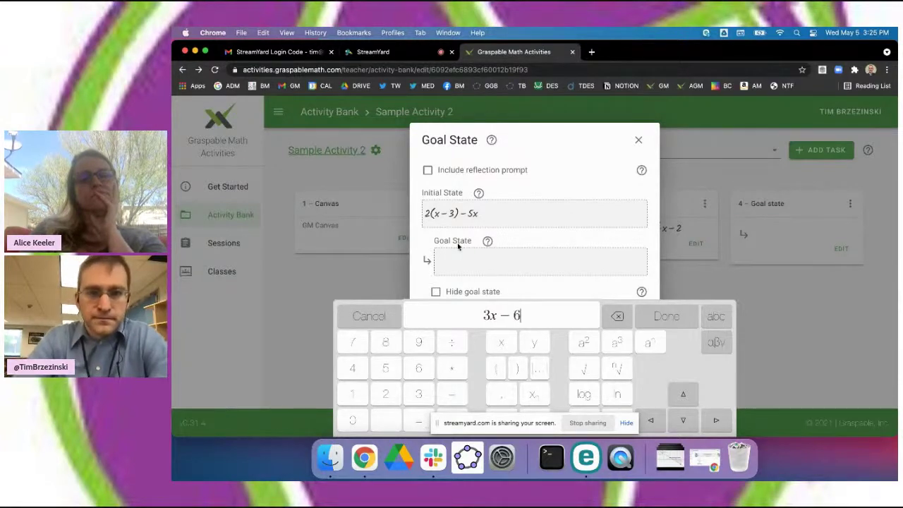
pyautogui.click(485, 316)
pyautogui.write('-')
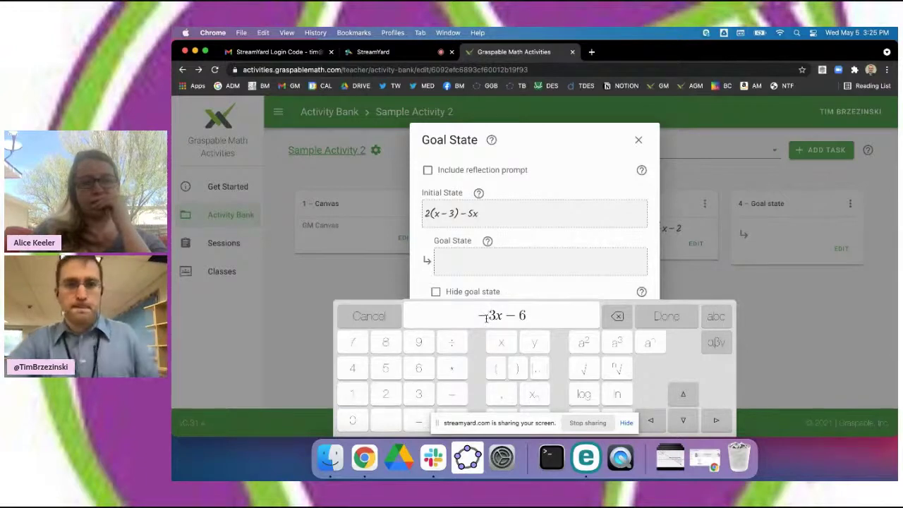
pyautogui.press('Return')
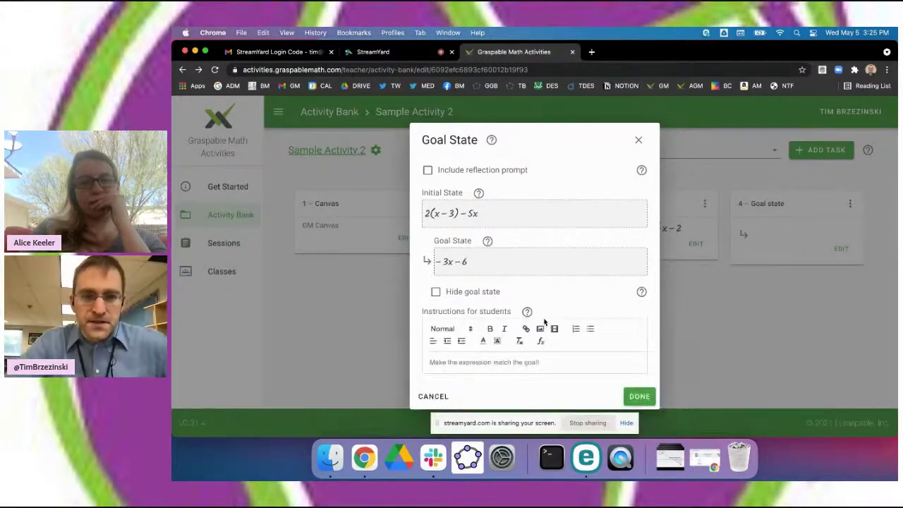
# Hide the goal state from students and examine the commuted answers option.
pyautogui.click(435, 291)
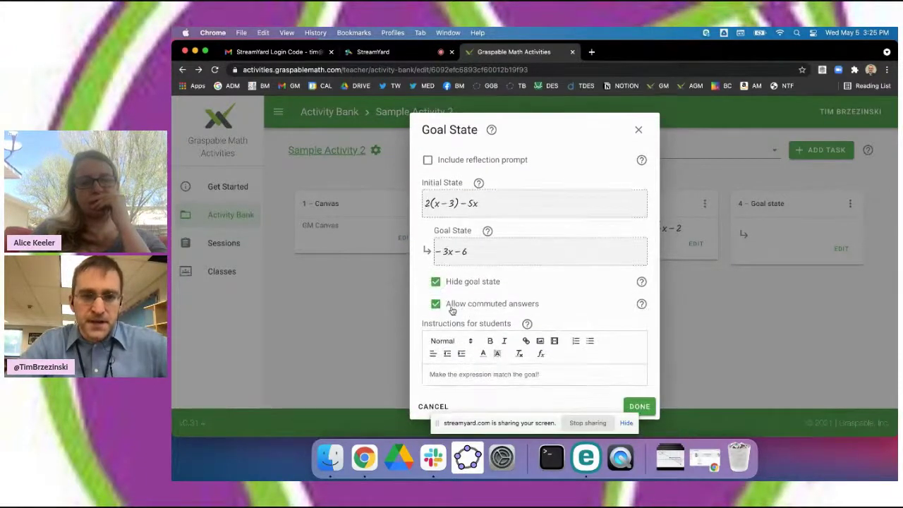
pyautogui.scroll(5, 452, 310)
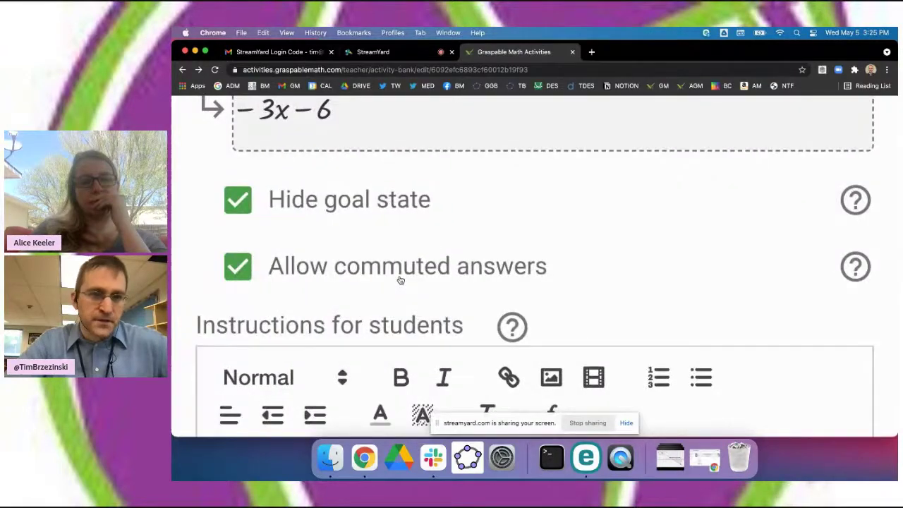
pyautogui.scroll(-5, 400, 280)
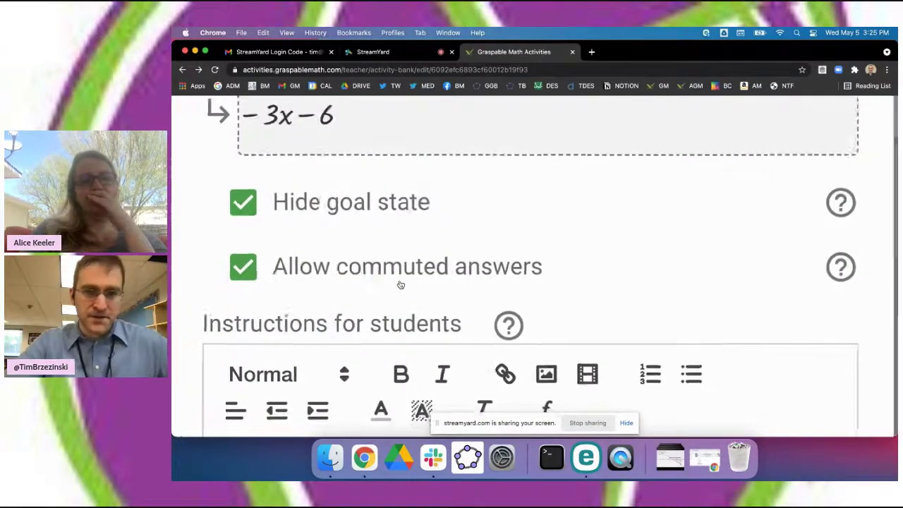
# Replace the student instructions with "Simplify the following expression." and save the Goal State task.
pyautogui.moveTo(544, 380); pyautogui.dragTo(428, 373)
pyautogui.press('BackSpace')
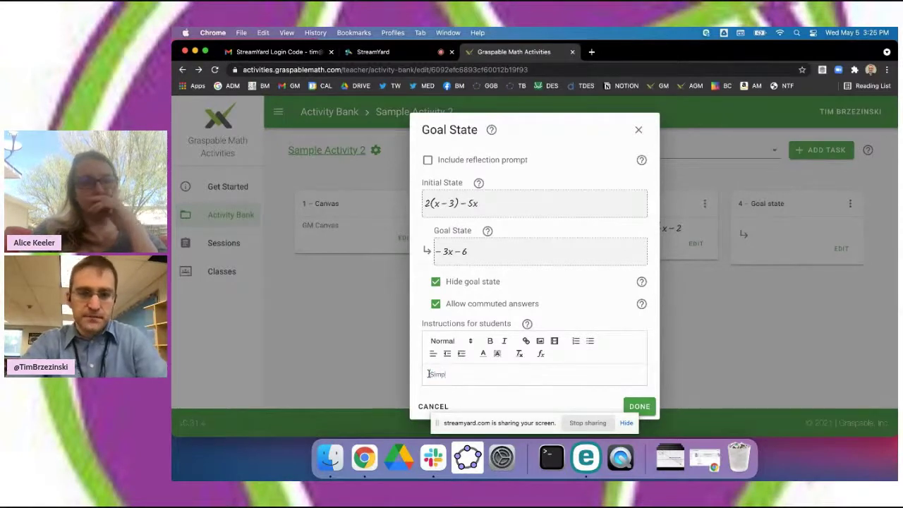
pyautogui.write('Simplify')
pyautogui.press('BackSpace')
pyautogui.press('BackSpace')
pyautogui.press('BackSpace')
pyautogui.press('BackSpace')
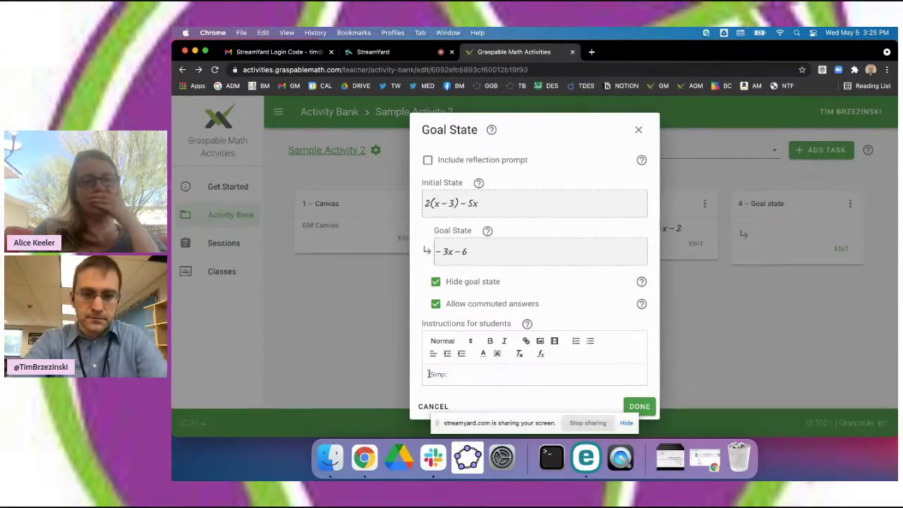
pyautogui.write('the foll')
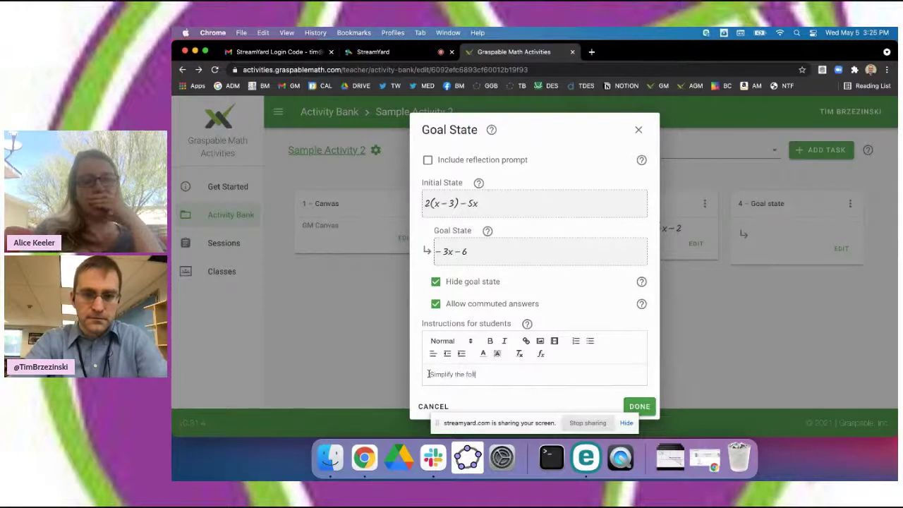
pyautogui.write('owing expresion.')
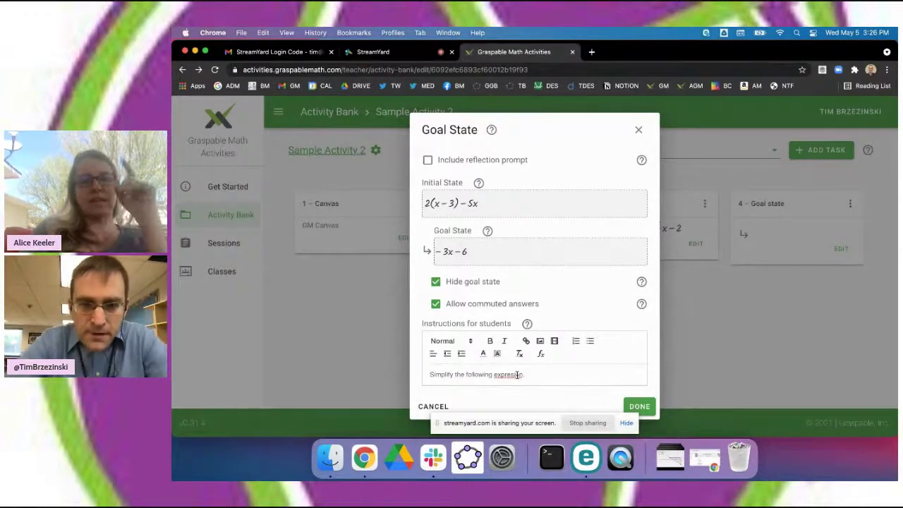
pyautogui.click(638, 406)
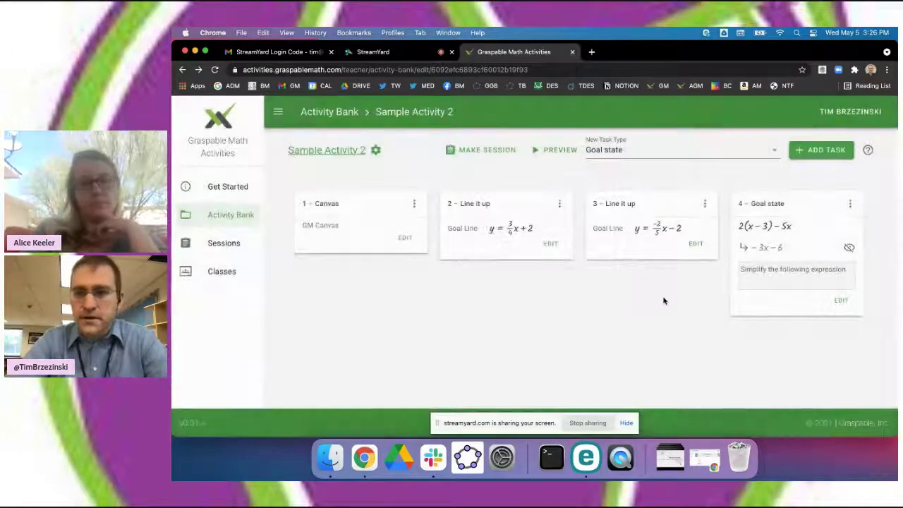
# Add a second Goal state task to the activity with the Initial State 3 + 4 - 2·3.
pyautogui.click(831, 153)
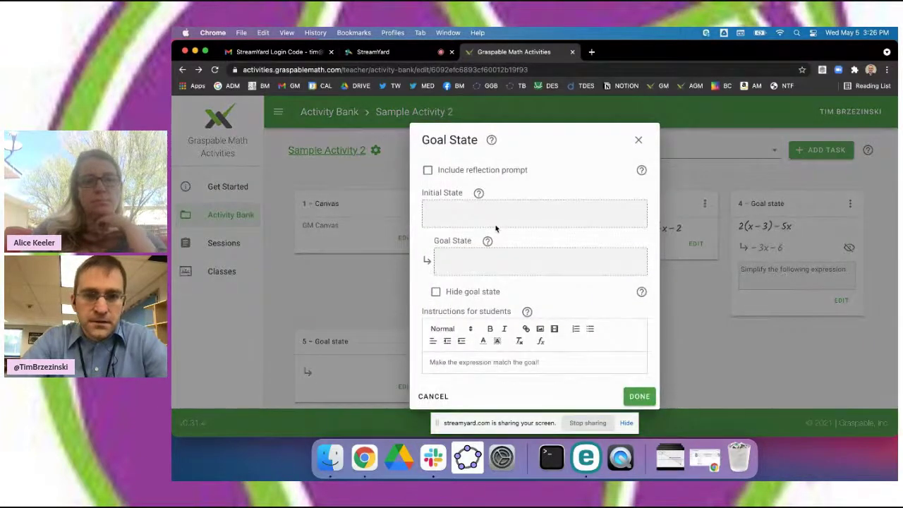
pyautogui.click(495, 228)
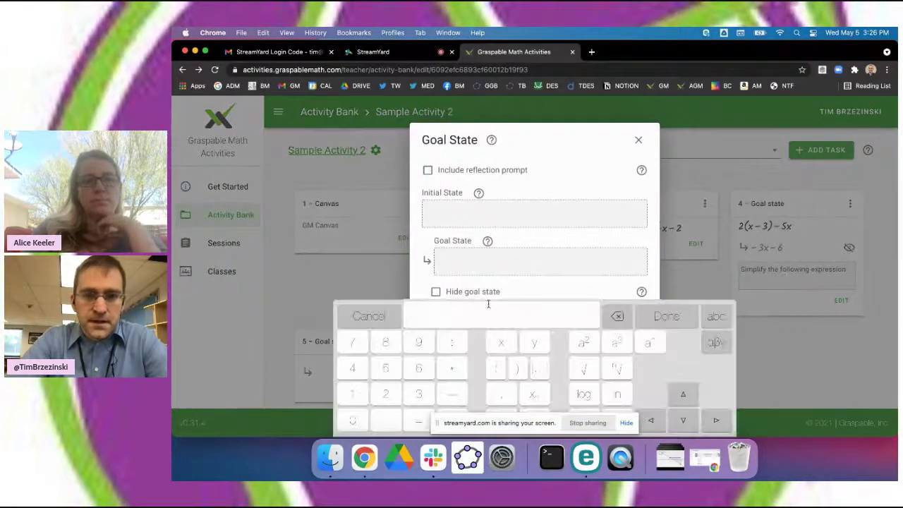
pyautogui.write('3+')
pyautogui.write('4-2')
pyautogui.write('*')
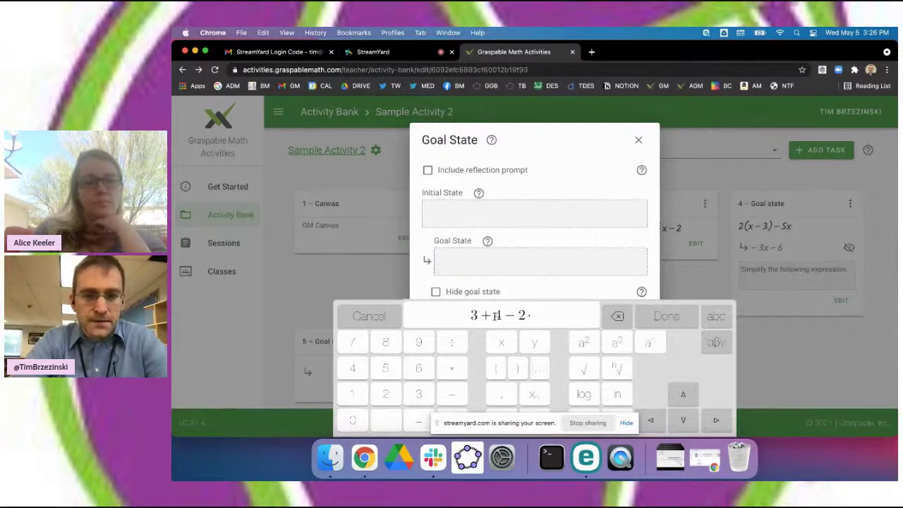
pyautogui.write('3')
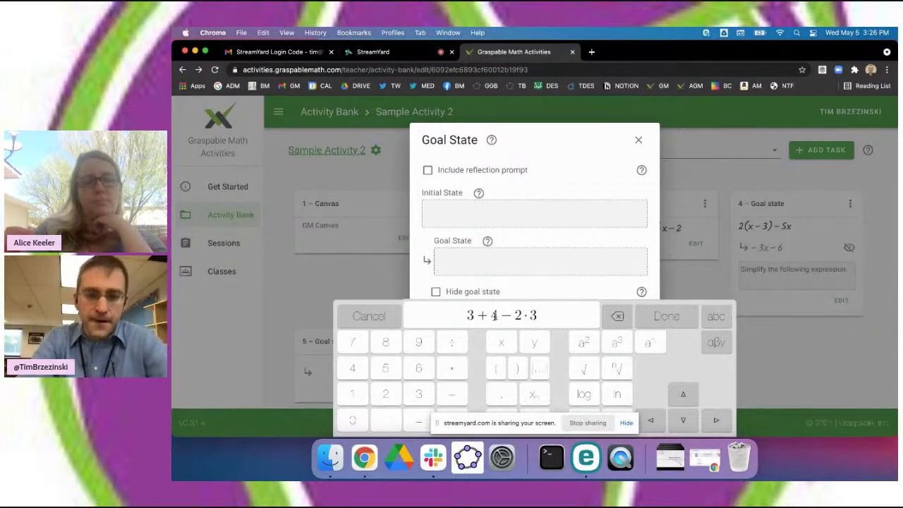
pyautogui.press('Return')
# Set the second Goal State task's goal expression to 1 and hide the goal state from students.
pyautogui.click(481, 267)
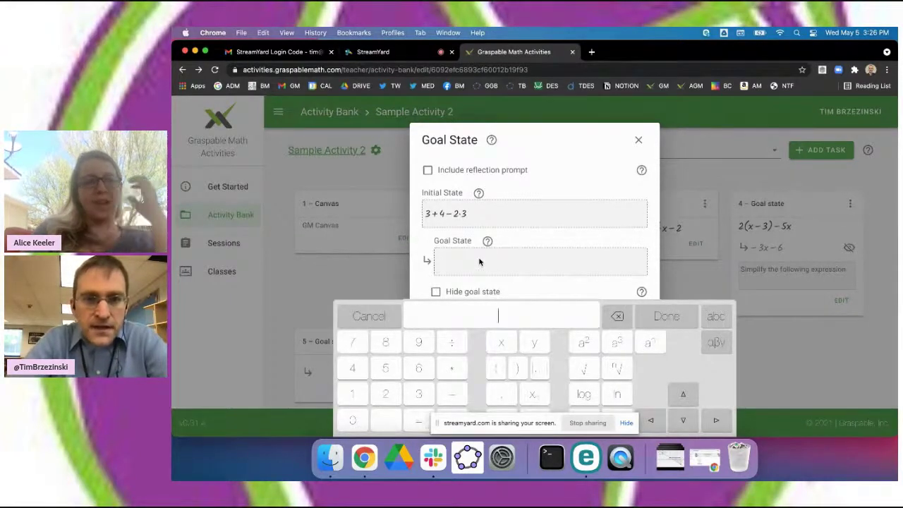
pyautogui.write('1')
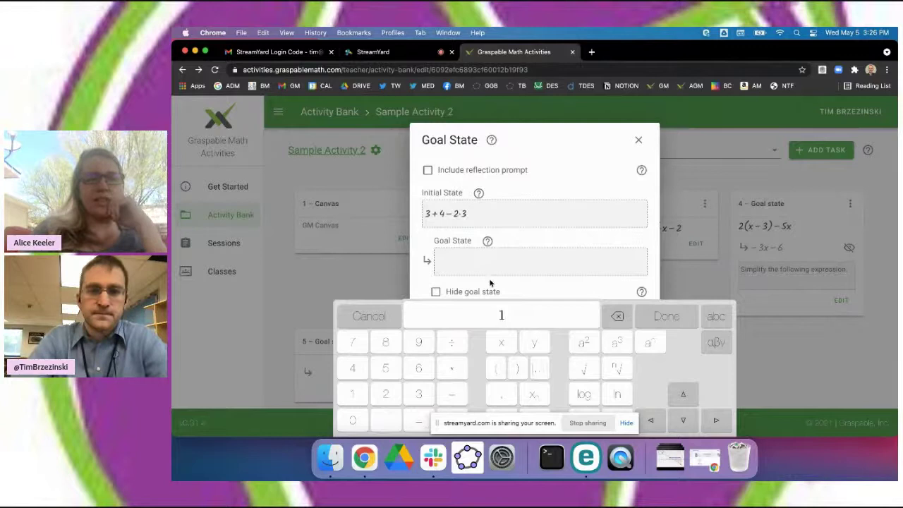
pyautogui.press('Return')
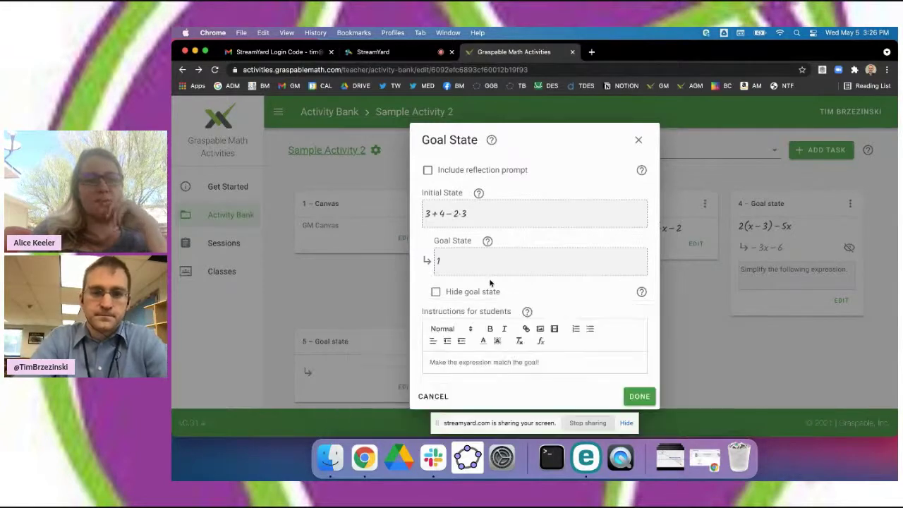
pyautogui.click(435, 295)
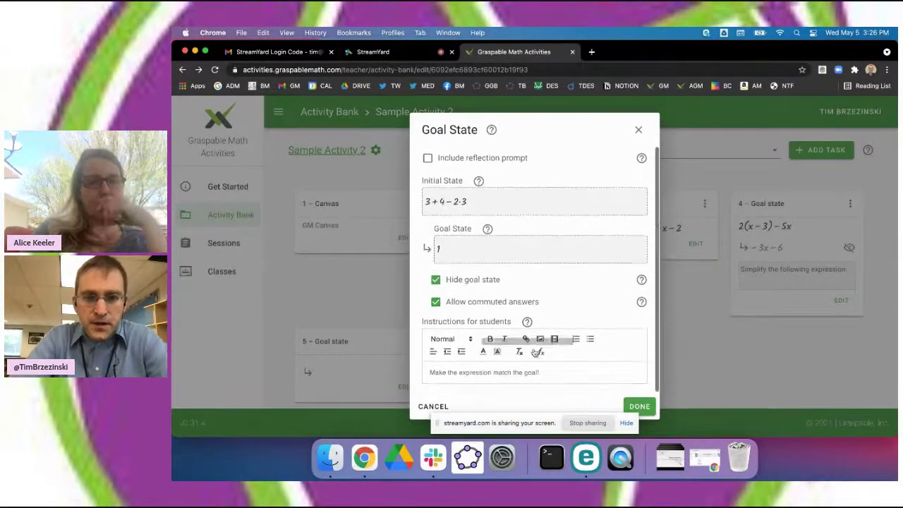
# Replace the task's student instructions with "Evaluate." and save the Goal State task.
pyautogui.moveTo(541, 372); pyautogui.dragTo(424, 372)
pyautogui.press('BackSpace')
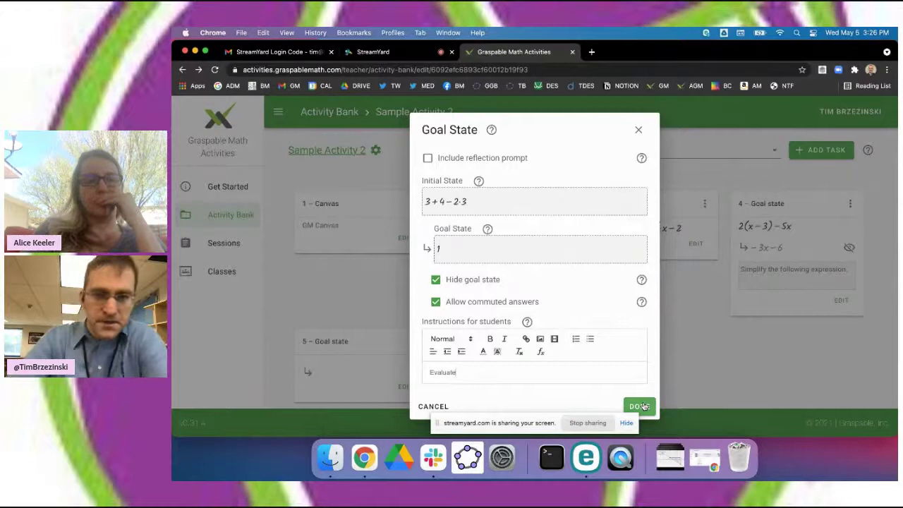
pyautogui.write('Evaluate.')
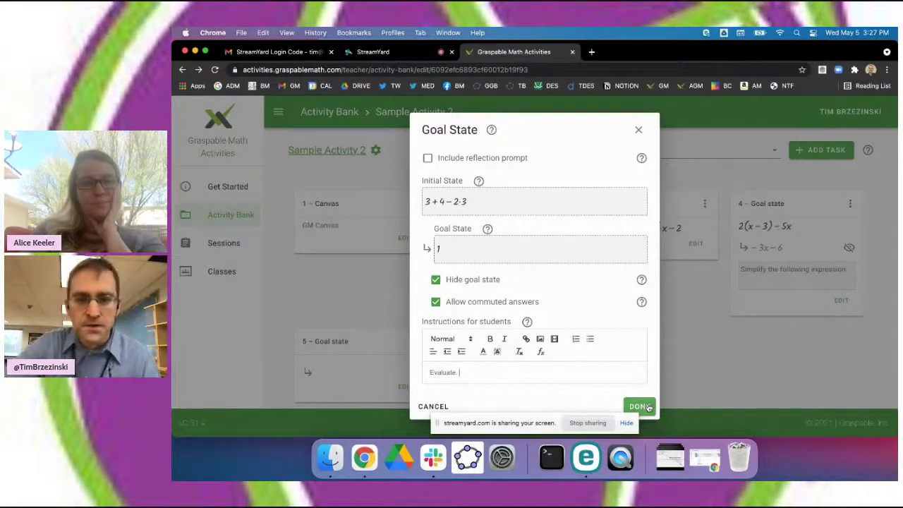
pyautogui.click(647, 407)
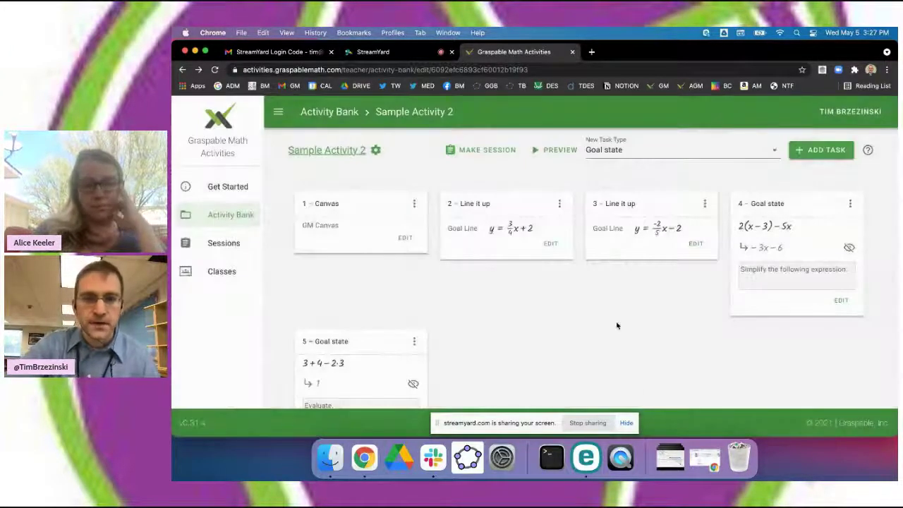
# Create a public session from Sample Activity 2 with the default session name and assessment mode off.
pyautogui.scroll(-1, 617, 325)
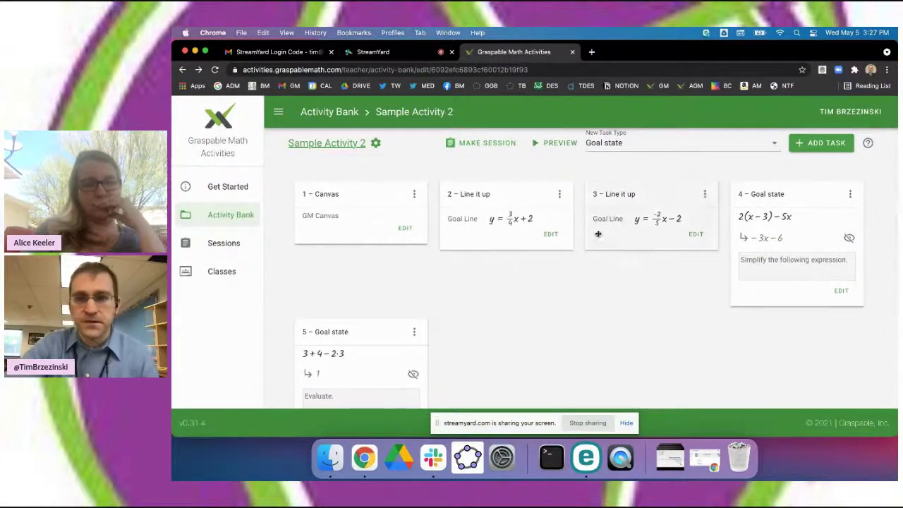
pyautogui.scroll(1, 631, 297)
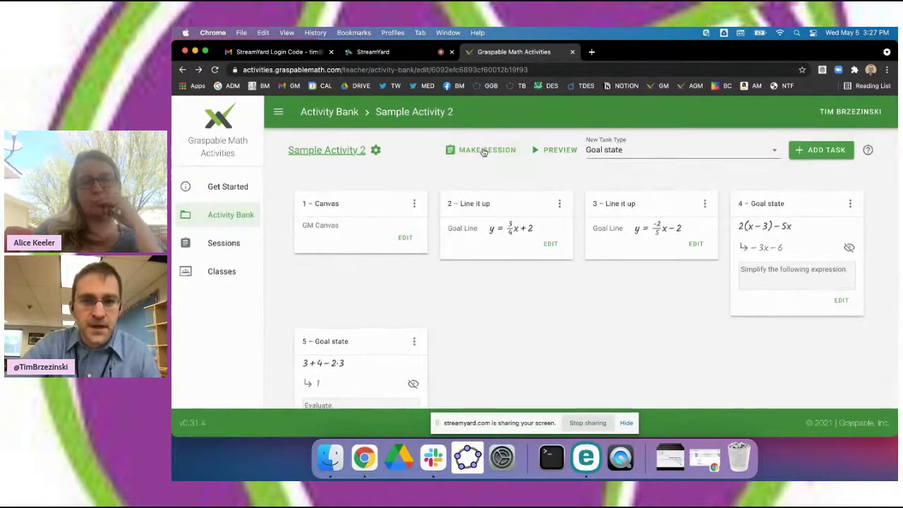
pyautogui.click(483, 150)
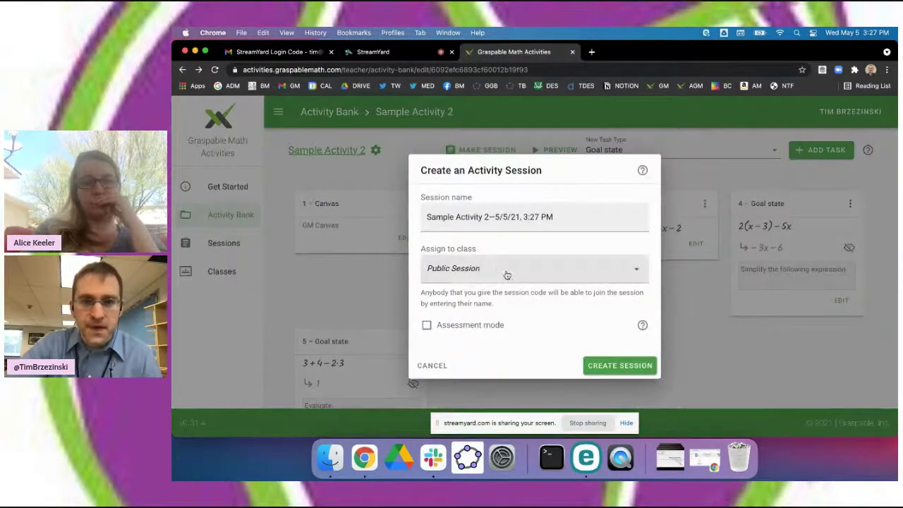
pyautogui.click(620, 366)
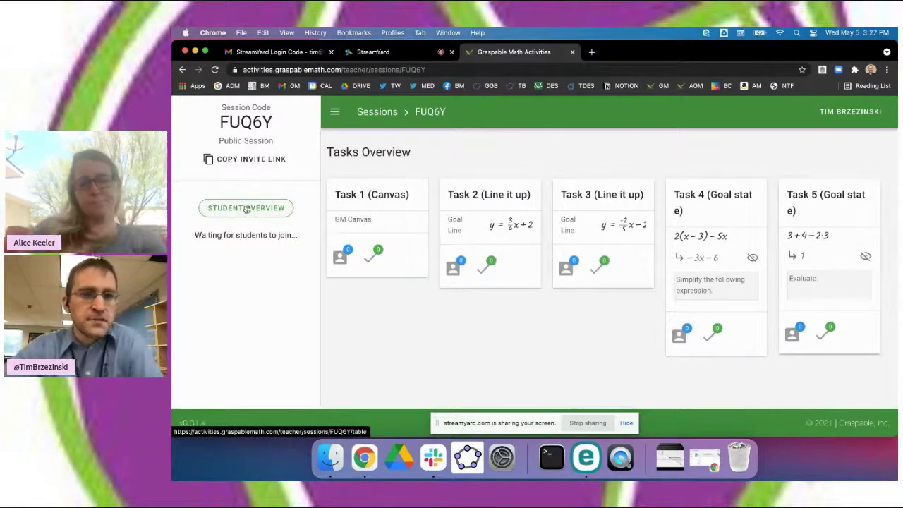
# Copy the session's invite link and share it in the StreamYard broadcast comments with the text "Come join:".
pyautogui.click(249, 158)
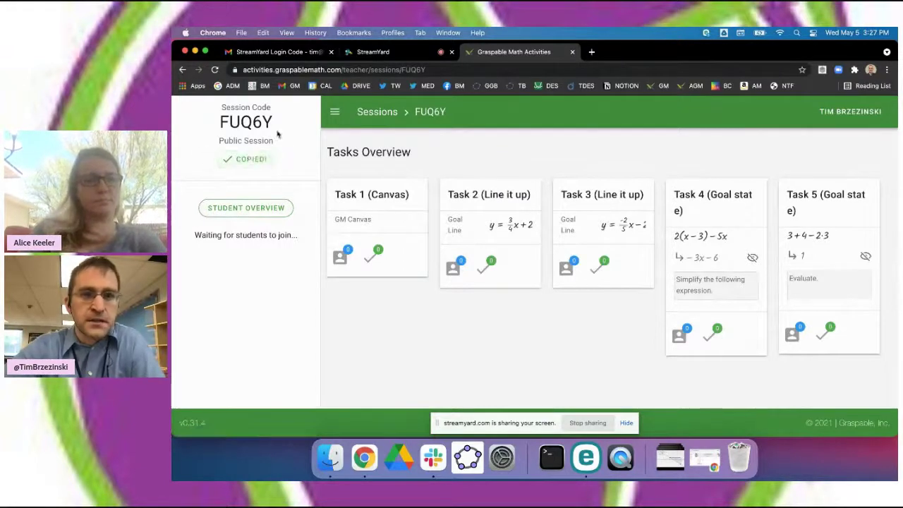
pyautogui.click(373, 52)
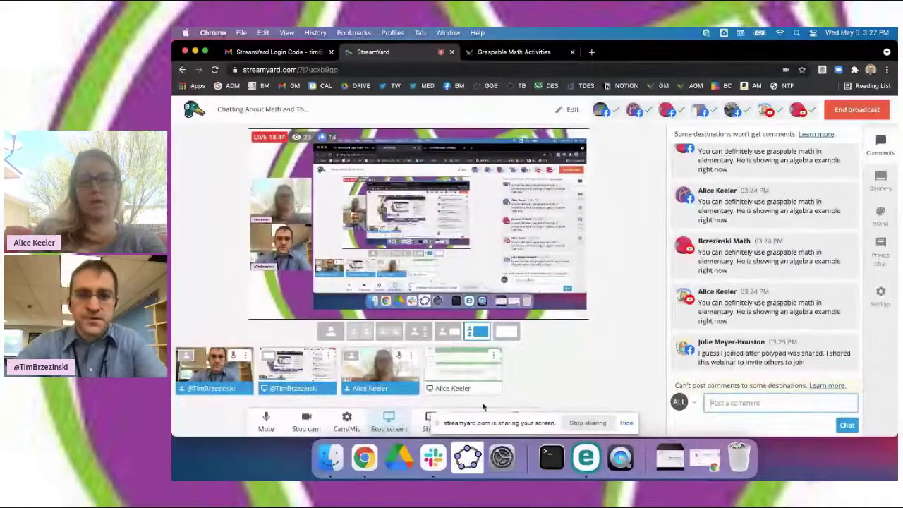
pyautogui.click(389, 421)
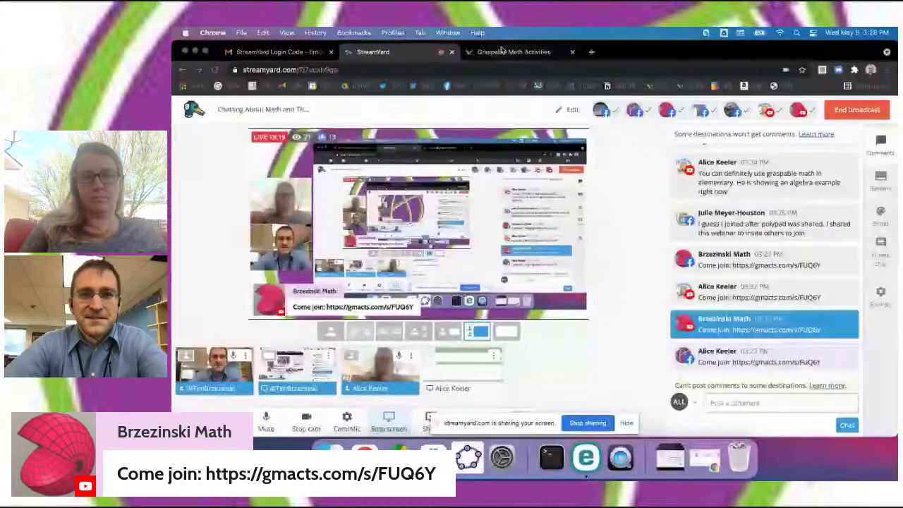
# Switch back to Graspable Math Activities, reload the session page and open the student work for Task 1 (Canvas).
pyautogui.click(501, 51)
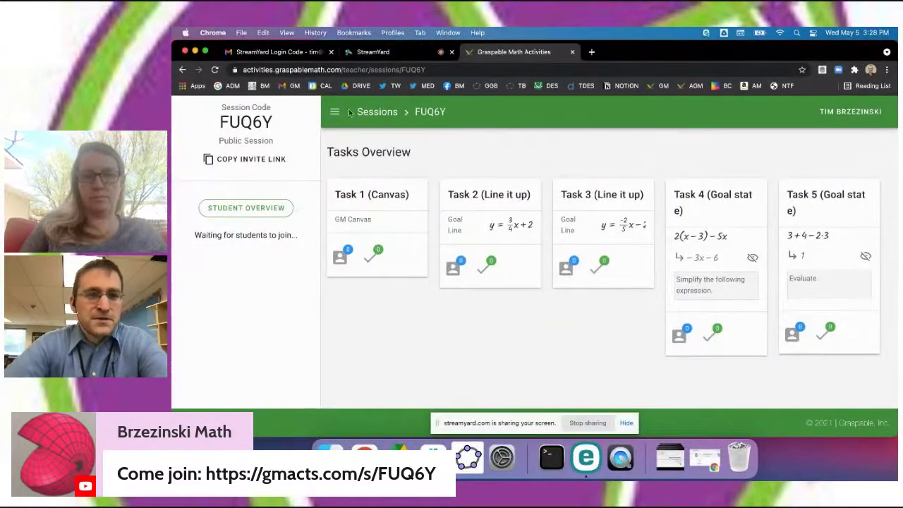
pyautogui.click(215, 70)
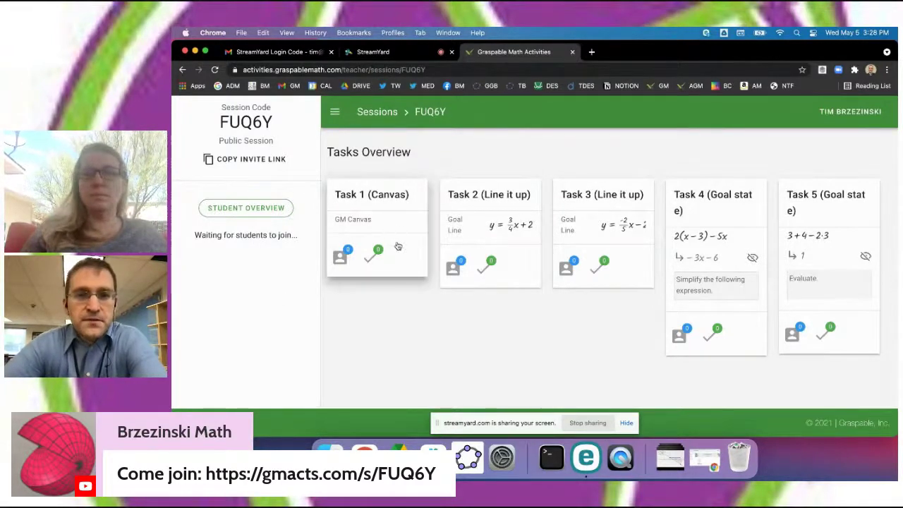
pyautogui.click(400, 204)
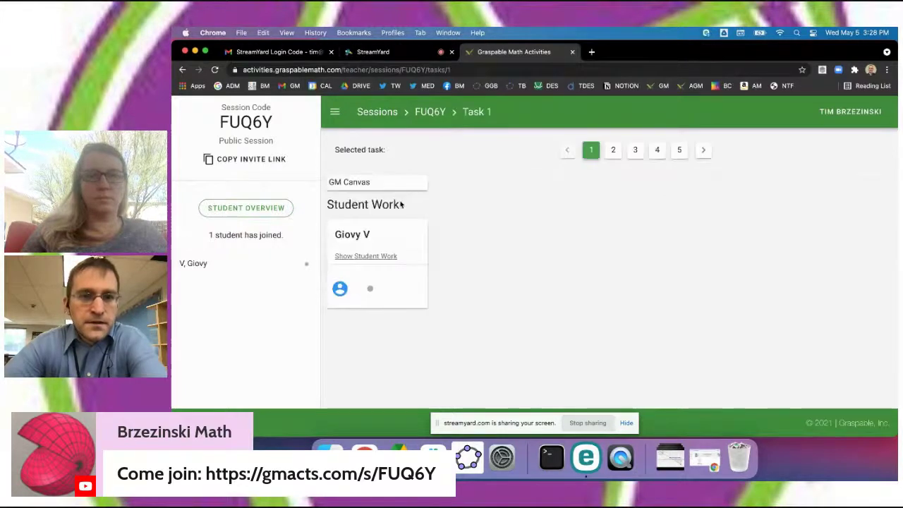
# Open the first student's Canvas work, draw a freehand zigzag stroke on it and close the work.
pyautogui.click(385, 258)
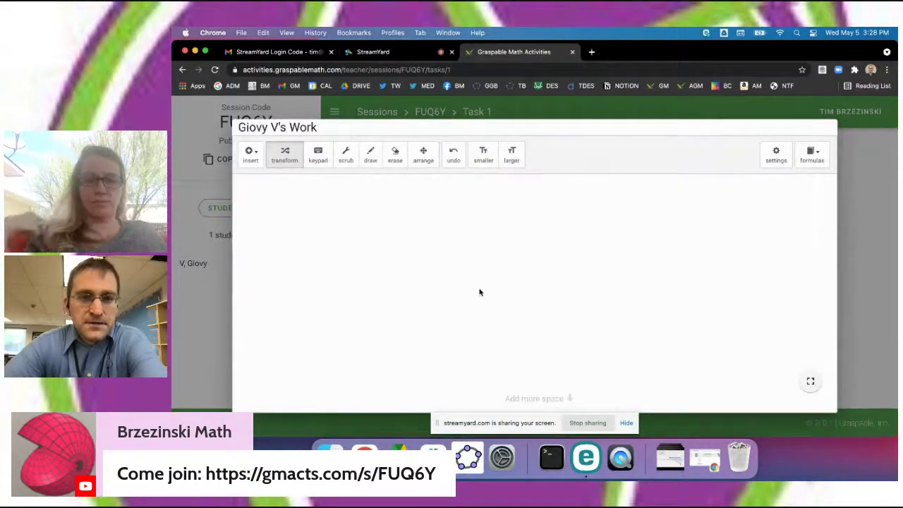
pyautogui.click(370, 153)
pyautogui.moveTo(328, 250)
pyautogui.mouseDown()
pyautogui.moveTo(331, 239)
pyautogui.moveTo(389, 268)
pyautogui.moveTo(436, 268)
pyautogui.moveTo(458, 282)
pyautogui.mouseUp()
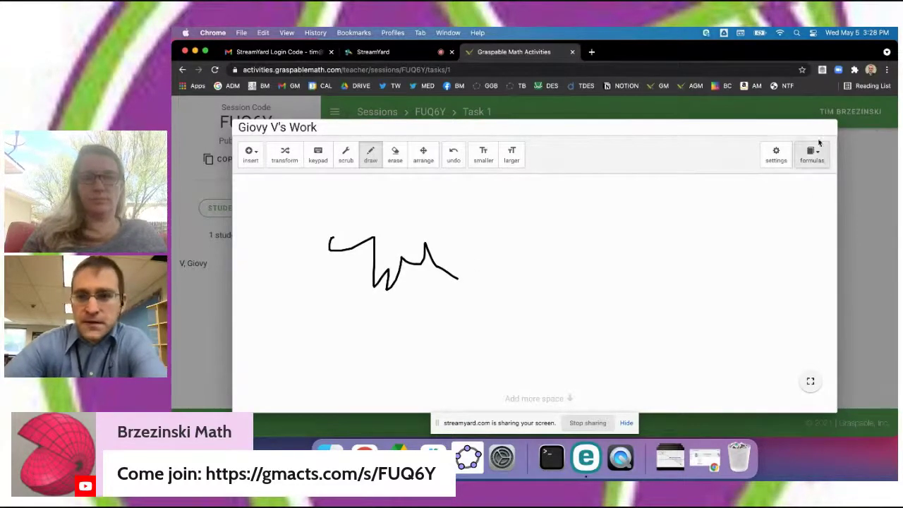
pyautogui.click(869, 321)
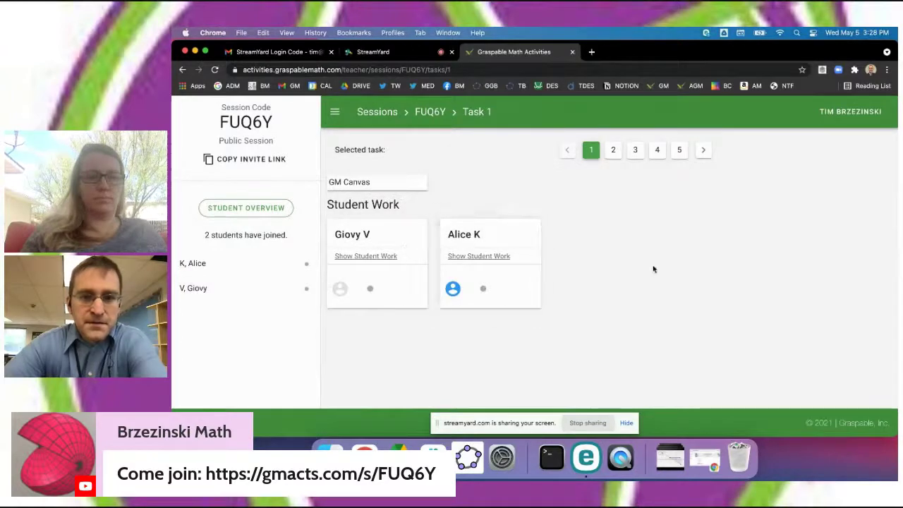
# Examine the second student's Canvas drawing, close it and inspect the numbered task navigation of the session.
pyautogui.click(505, 277)
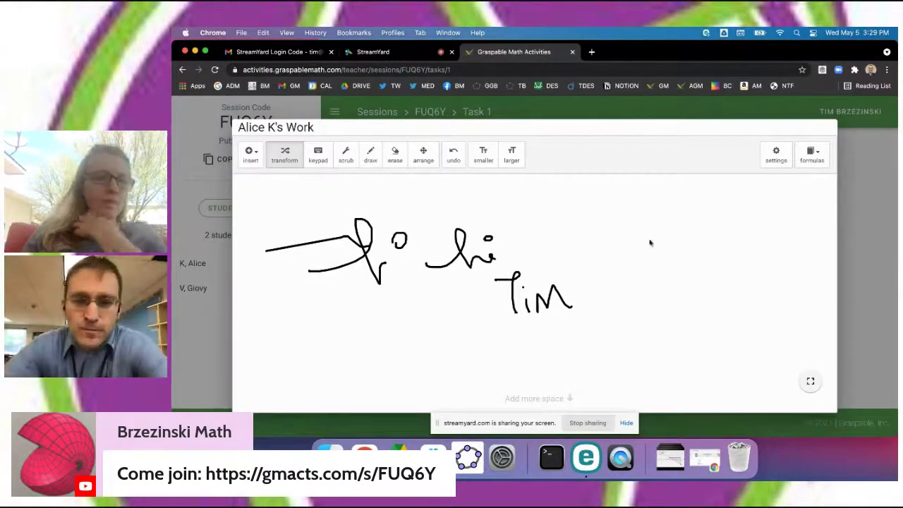
pyautogui.click(857, 268)
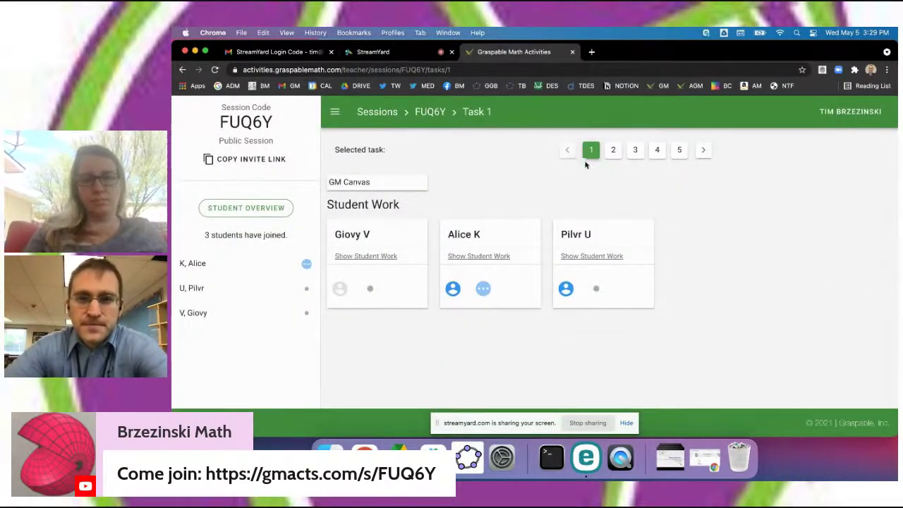
pyautogui.scroll(5, 514, 252)
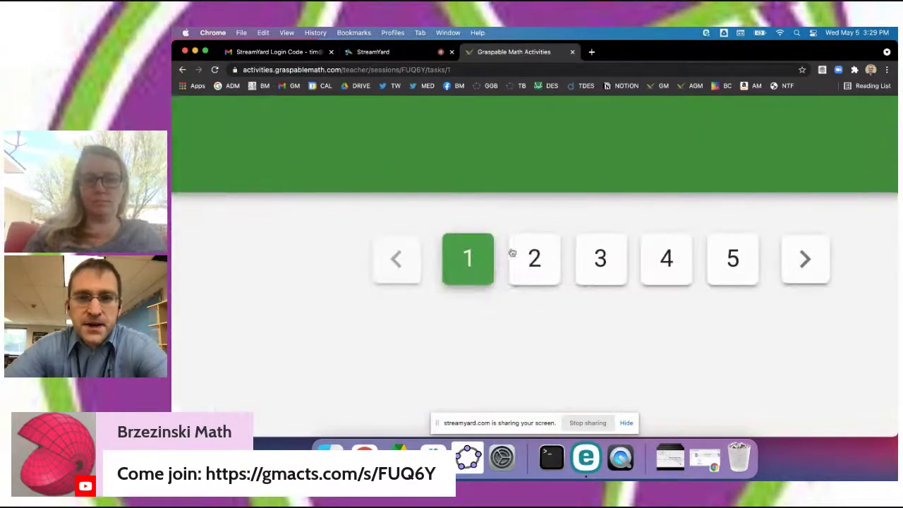
pyautogui.scroll(-5, 534, 262)
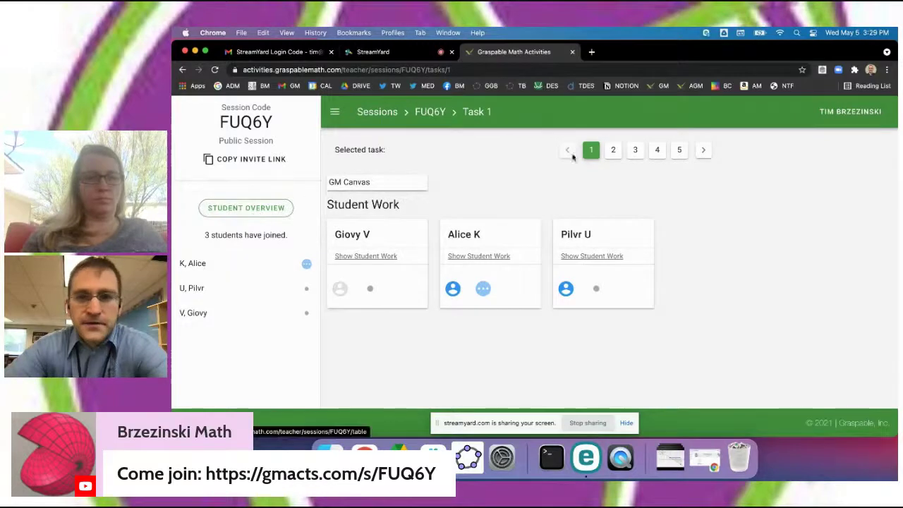
# Open the session's Student Overview and briefly show the aggregate information for all tasks.
pyautogui.scroll(5, 232, 213)
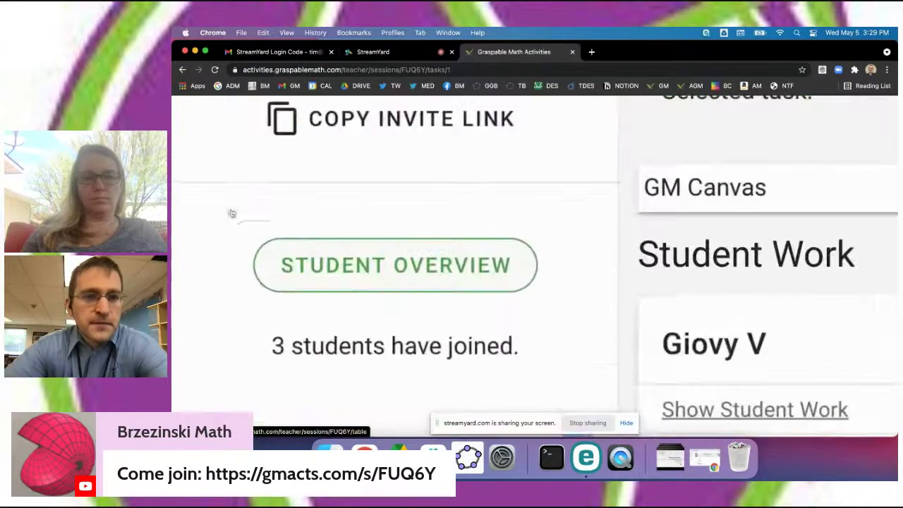
pyautogui.click(358, 272)
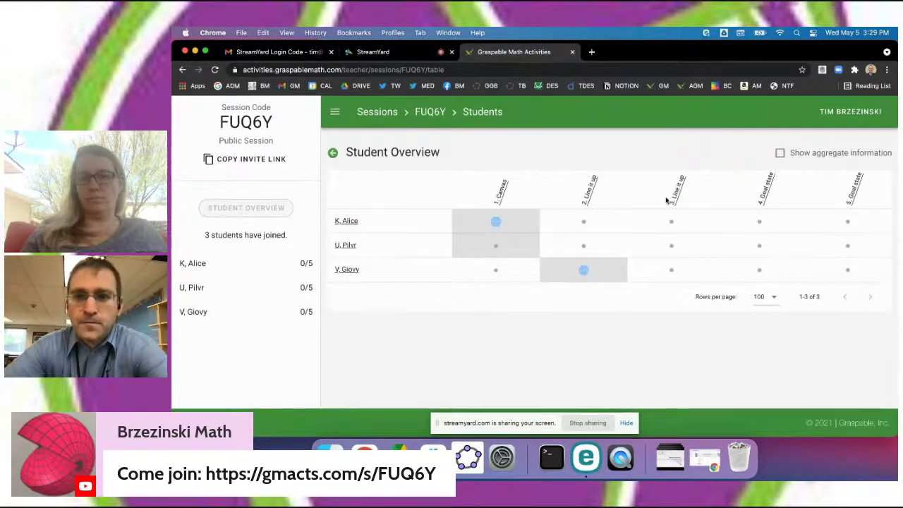
pyautogui.click(780, 153)
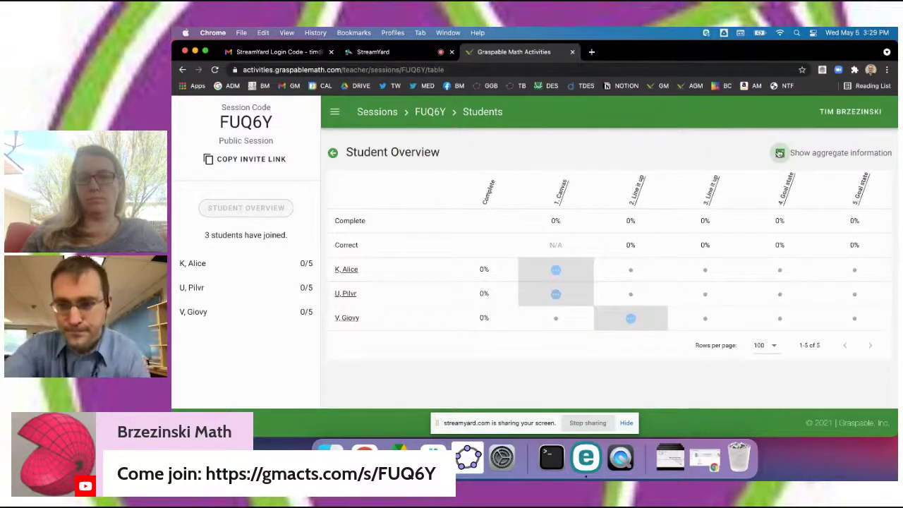
pyautogui.click(780, 153)
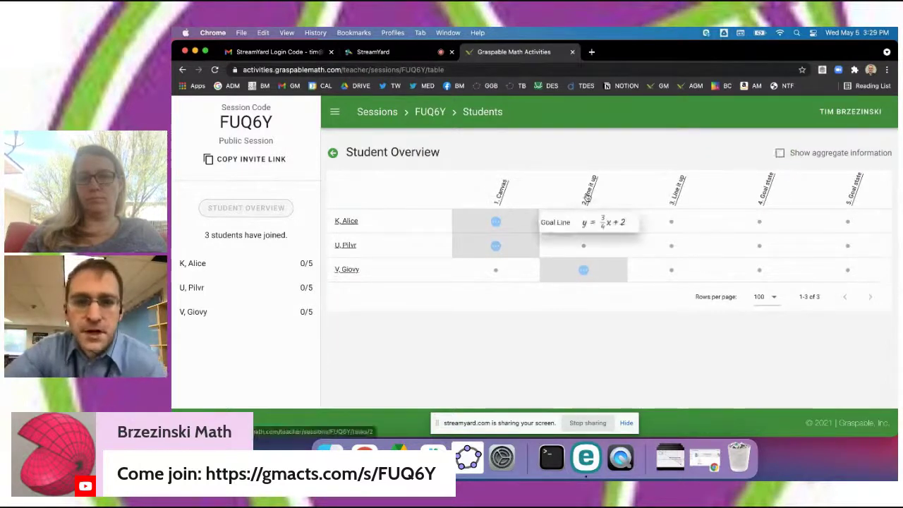
# Open Task 2 (Line it up) from the overview and examine the Student Work Summary graph.
pyautogui.click(587, 200)
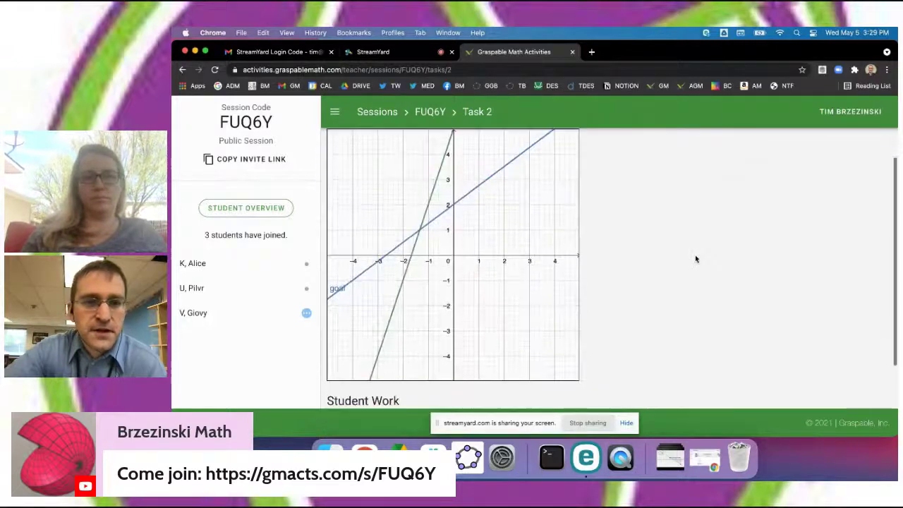
pyautogui.scroll(-2, 695, 259)
pyautogui.scroll(1, 695, 259)
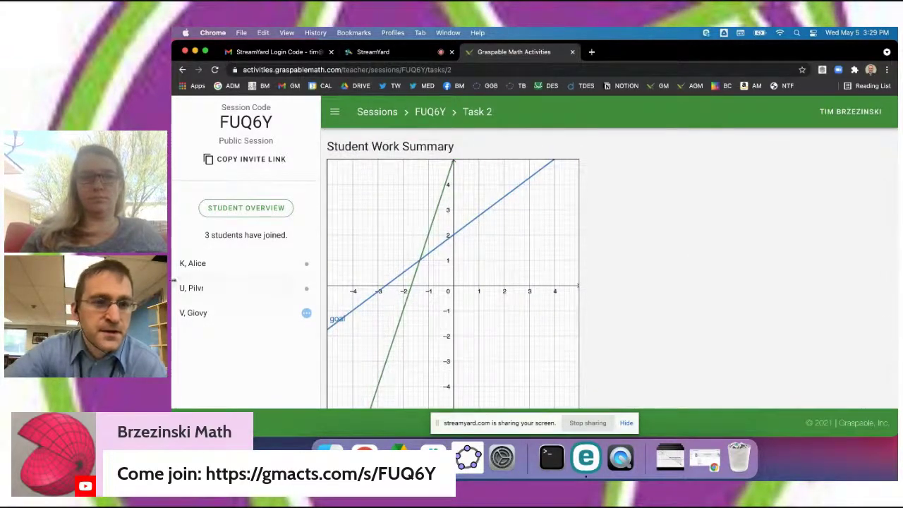
# Open the first listed student's progress page, examine their Task 2 line graph, and return to the Student Overview.
pyautogui.click(203, 268)
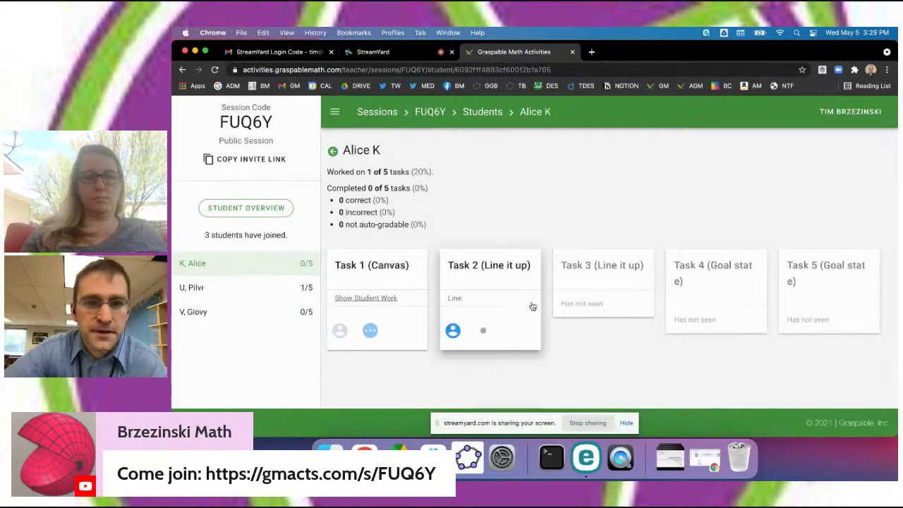
pyautogui.click(494, 292)
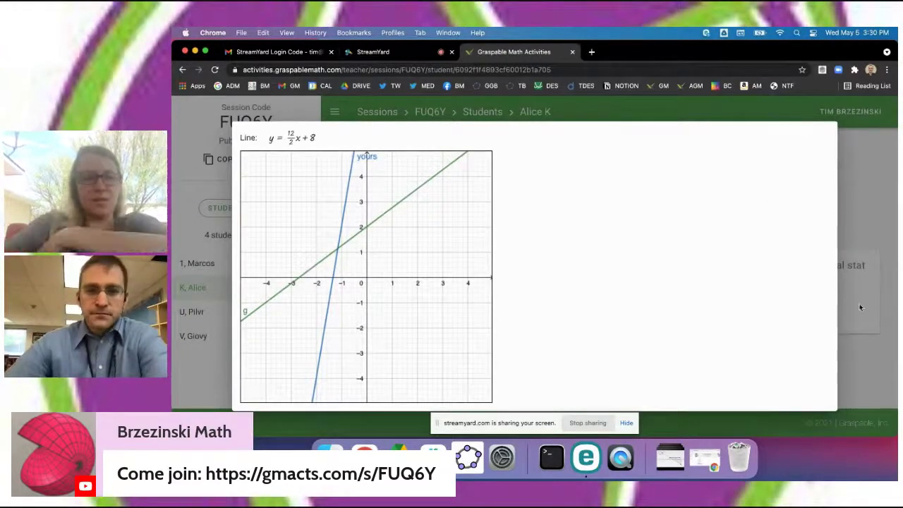
pyautogui.click(872, 208)
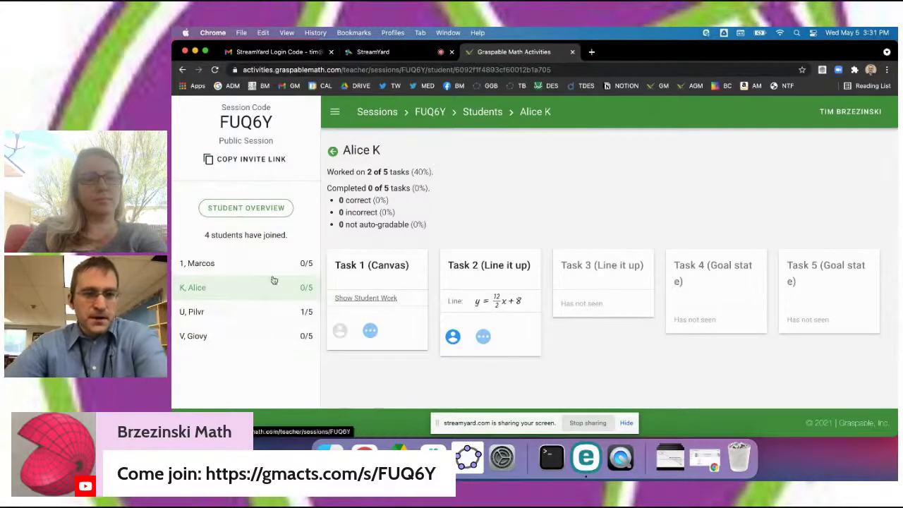
pyautogui.click(495, 273)
pyautogui.click(858, 191)
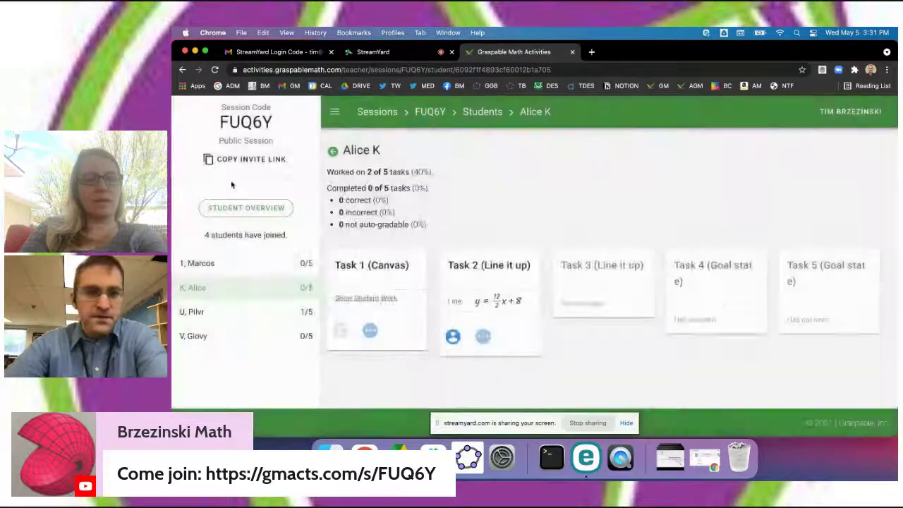
pyautogui.click(245, 207)
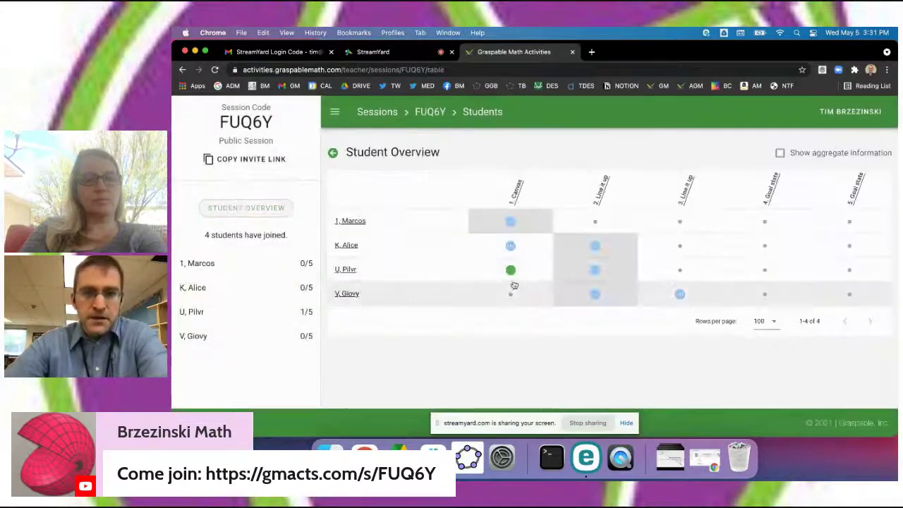